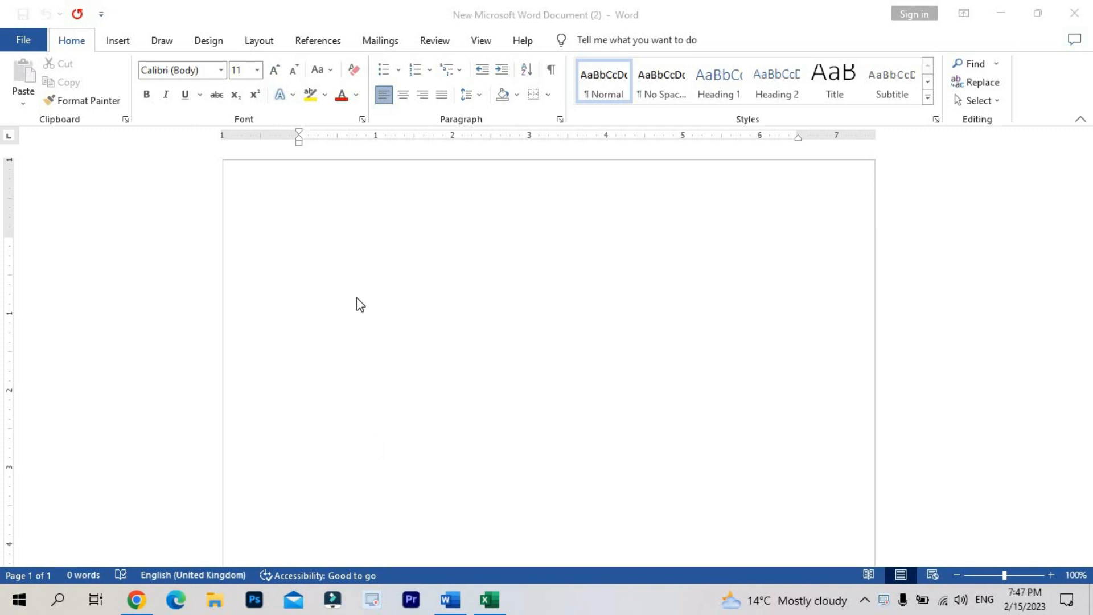
# - Enter the form labels "Name:" and "Address :" on separate lines at the start of the blank document
pyautogui.click(356, 246)
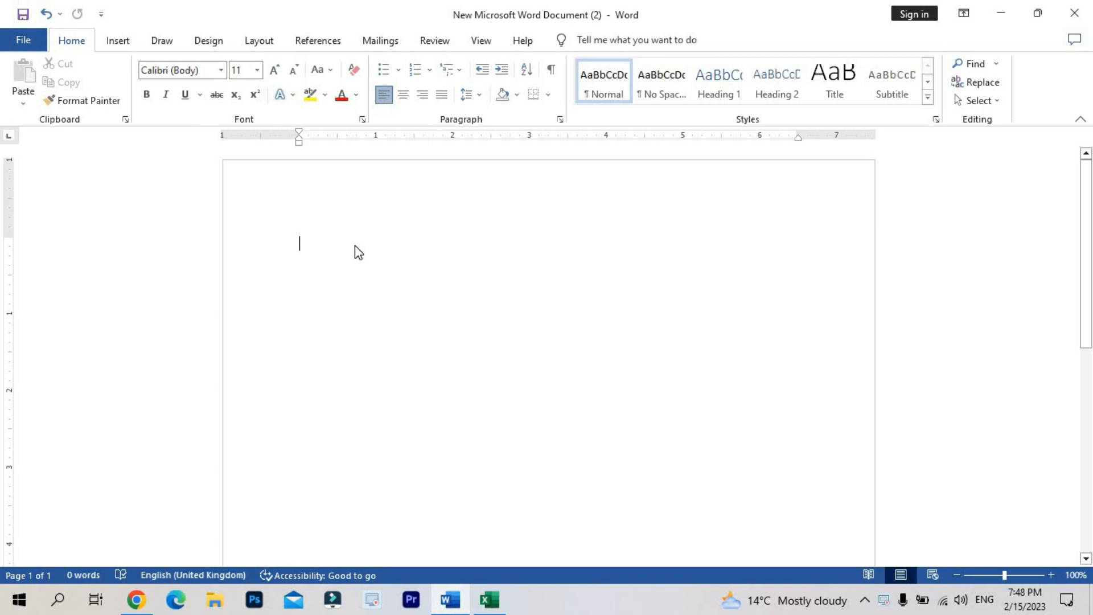
pyautogui.write('Name: ')
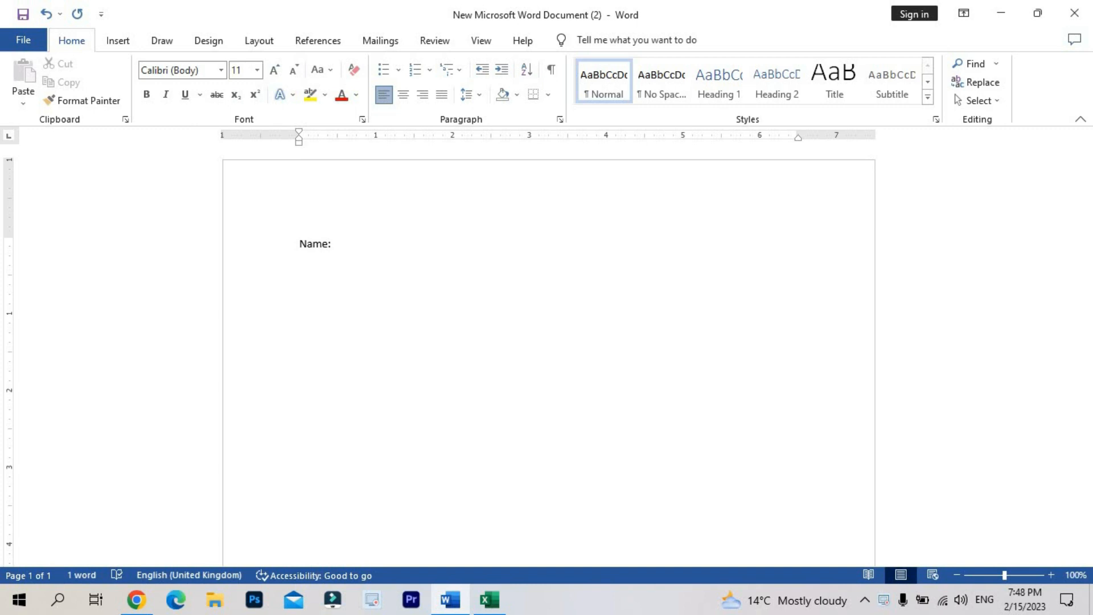
pyautogui.write('Address ')
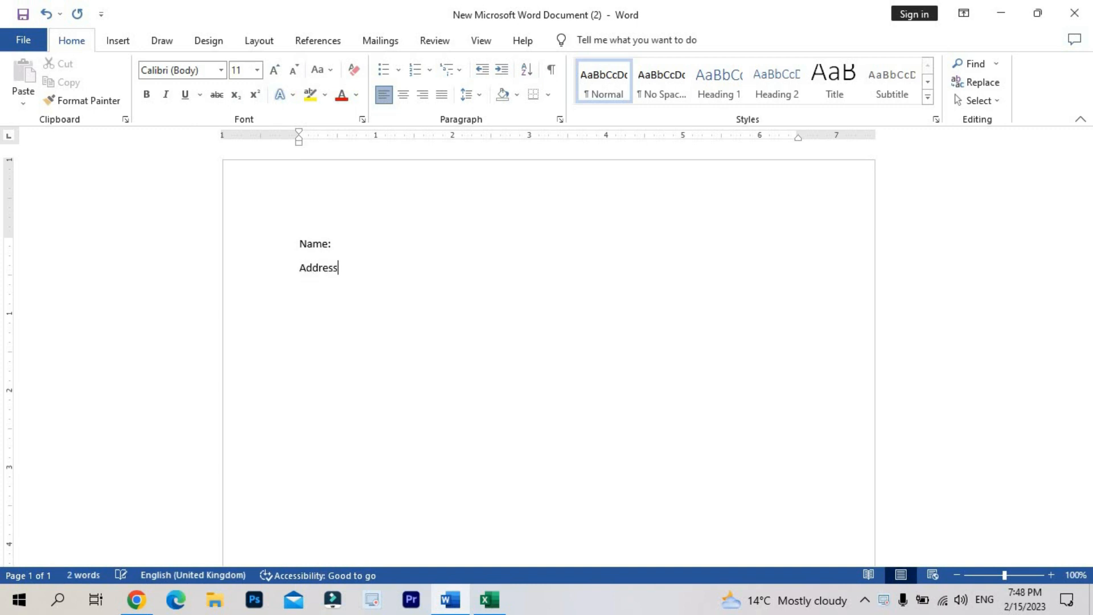
pyautogui.write(':')
pyautogui.press('Return')
# - Enlarge all text in the document to 26 pt
pyautogui.hotkey('ctrl', 'a')
pyautogui.hotkey('ctrl', 'shift', '.')
pyautogui.hotkey('ctrl', 'shift', '.')
pyautogui.hotkey('ctrl', 'shift', '.')
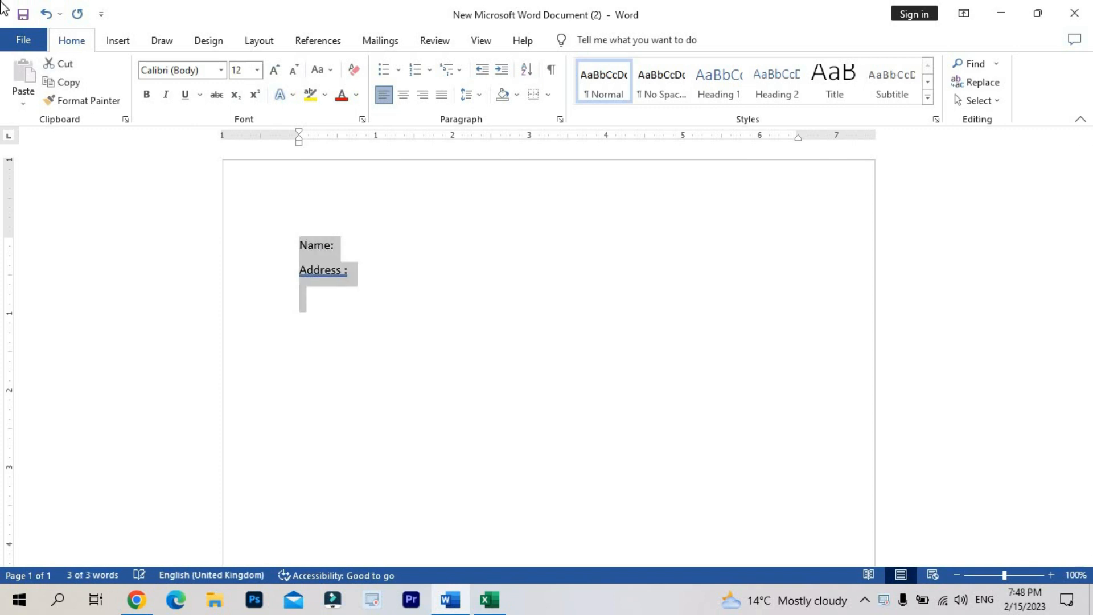
pyautogui.hotkey('ctrl', 'shift', '.')
pyautogui.hotkey('ctrl', 'shift', '.')
pyautogui.hotkey('ctrl', 'shift', '.')
pyautogui.hotkey('ctrl', 'shift', '.')
pyautogui.hotkey('ctrl', 'shift', '.')
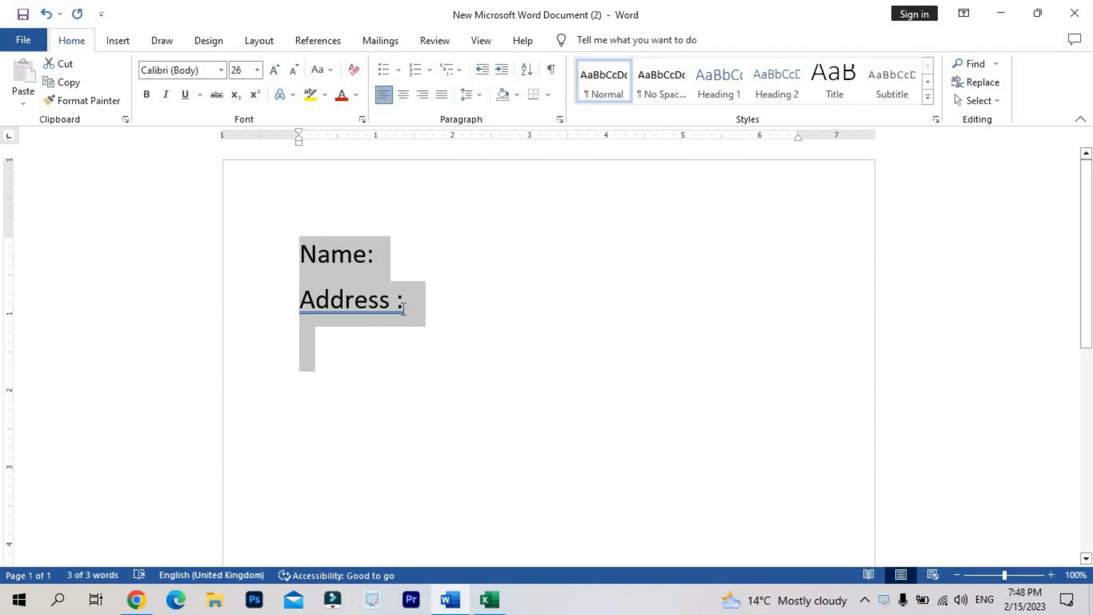
# - Remove the space before the Address colon and add the labels "Phone:" and "Email:" on separate lines below it
pyautogui.click(398, 309)
pyautogui.press('BackSpace')
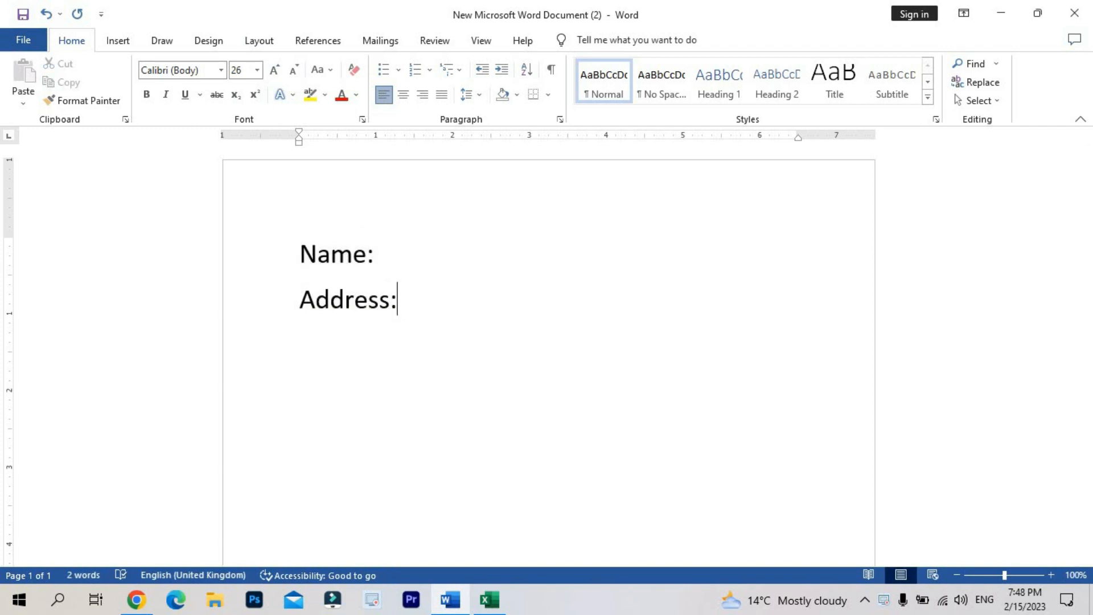
pyautogui.press('Return')
pyautogui.write('Phone :')
pyautogui.press('Return')
pyautogui.write('Email;')
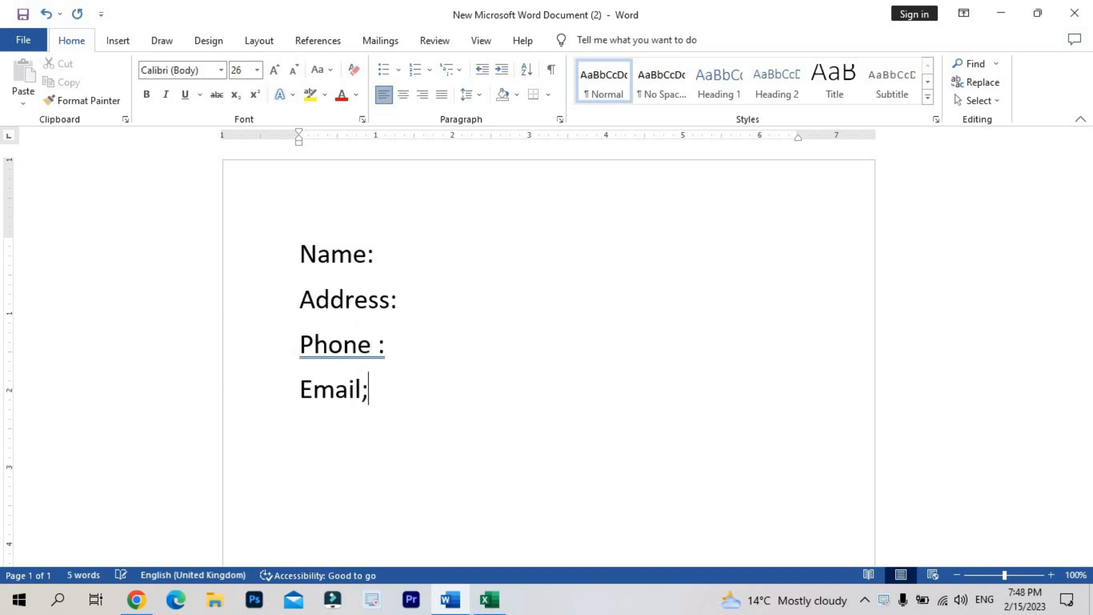
pyautogui.press('BackSpace')
pyautogui.write(':')
pyautogui.click(378, 345)
pyautogui.press('BackSpace')
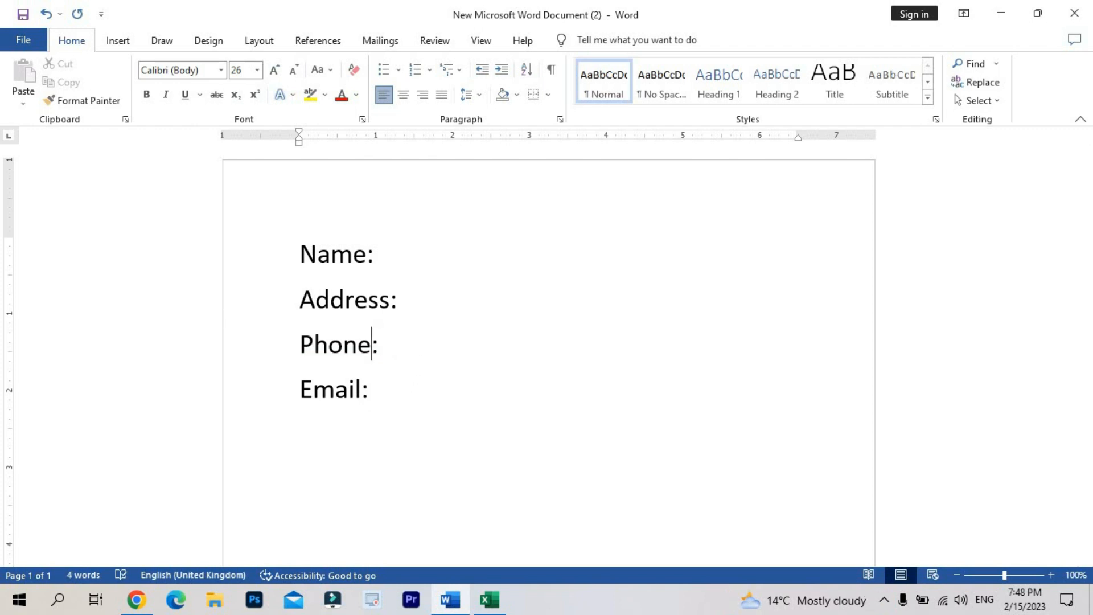
# - Try filling in blank lines of underscores after the Name, Address, Phone and Email labels
pyautogui.click(385, 255)
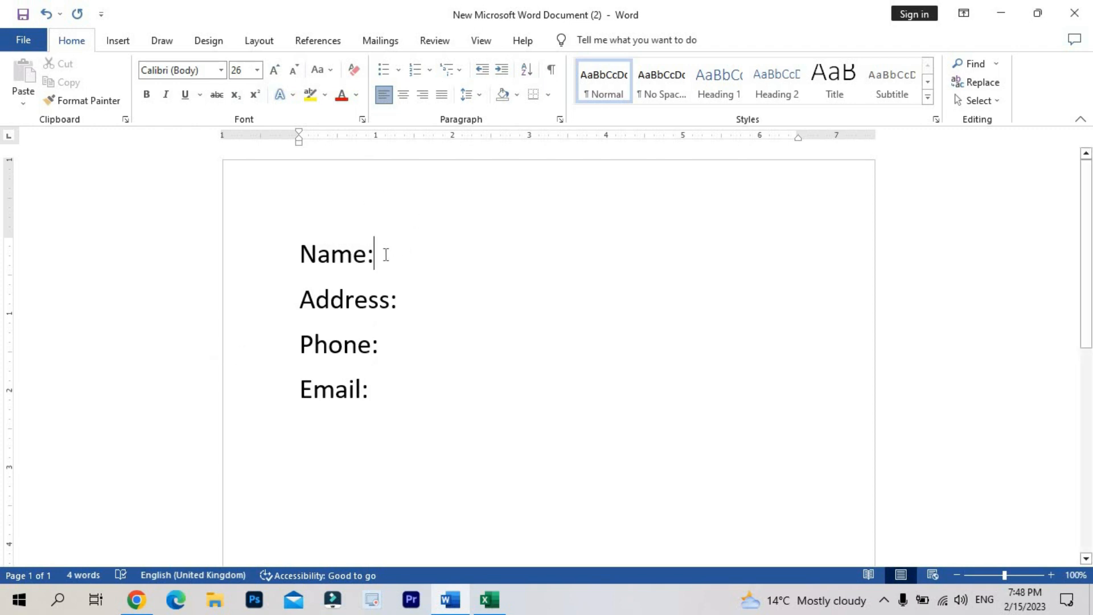
pyautogui.write('________________________')
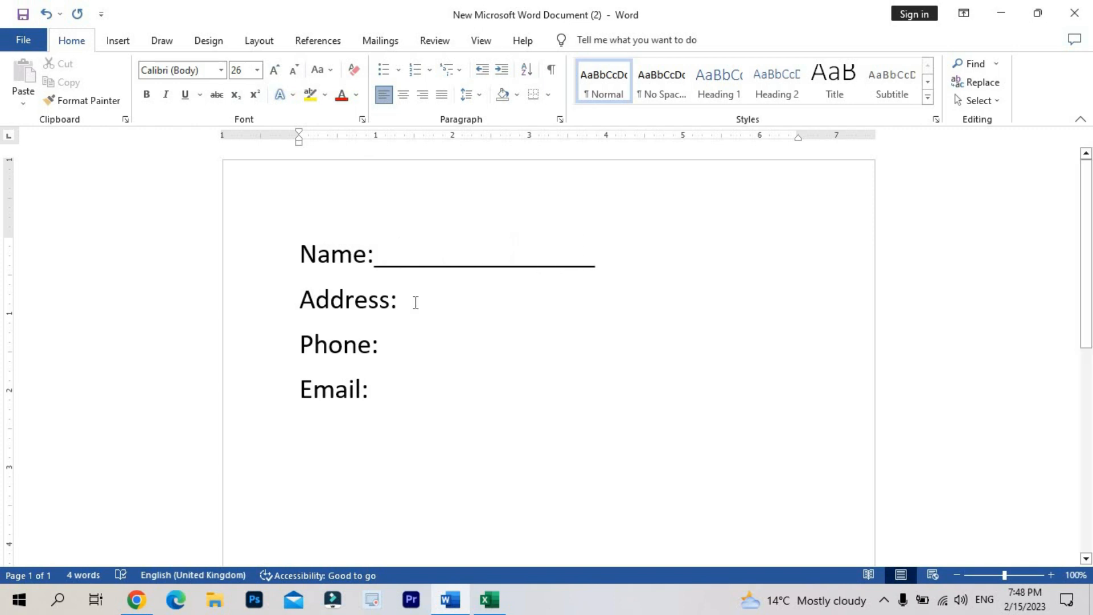
pyautogui.click(415, 303)
pyautogui.write('___________________')
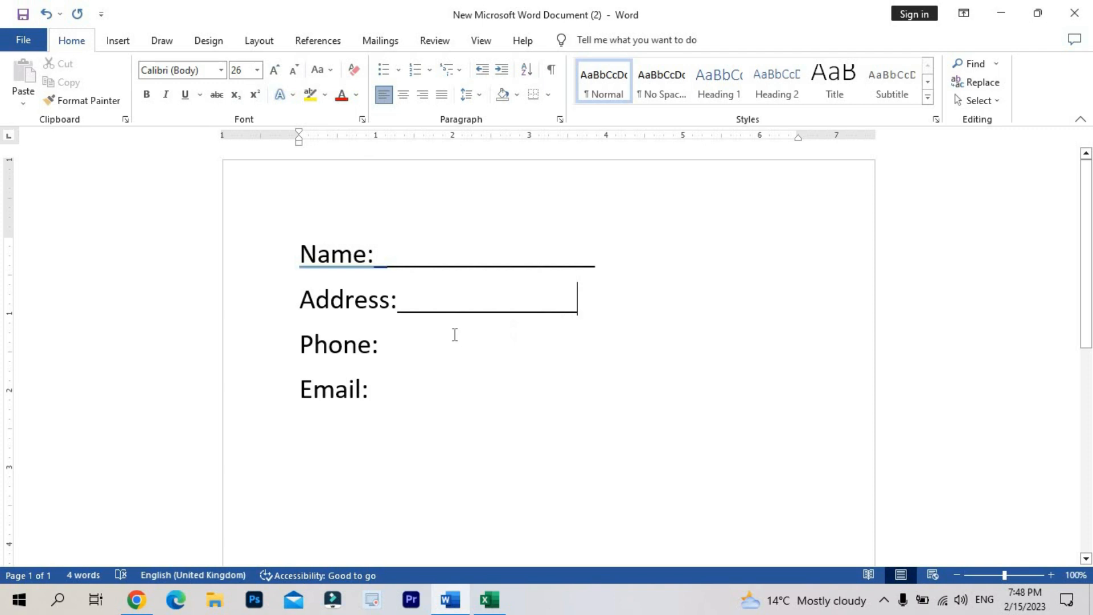
pyautogui.click(415, 341)
pyautogui.write('______________')
pyautogui.click(380, 405)
pyautogui.write('_________')
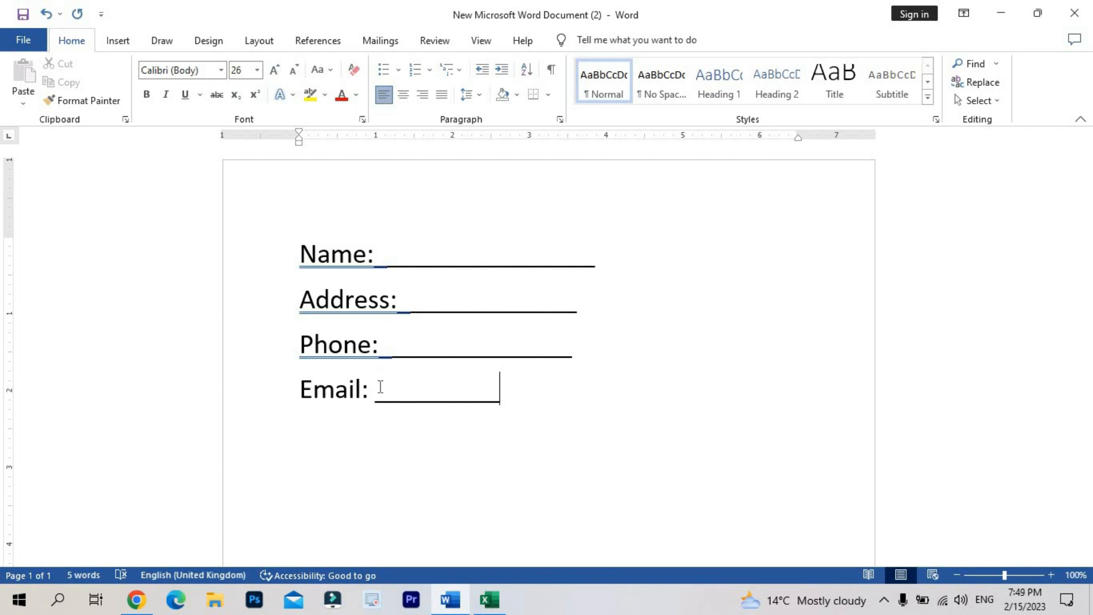
# - Undo the underscore lines after all four labels
pyautogui.hotkey('ctrl', 'z')
pyautogui.hotkey('ctrl', 'z')
pyautogui.hotkey('ctrl', 'z')
pyautogui.hotkey('ctrl', 'z')
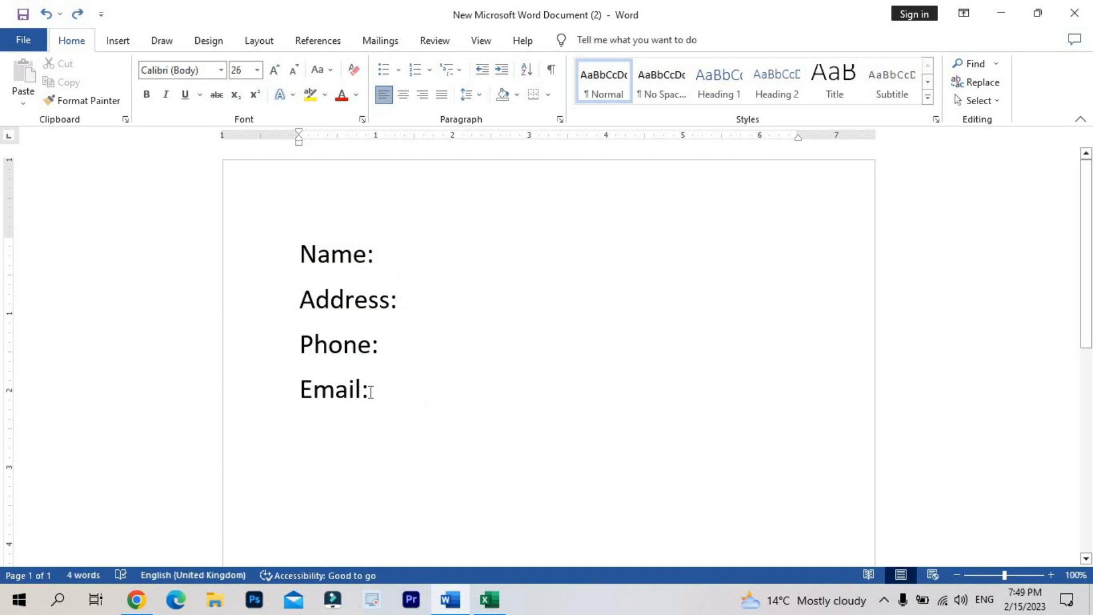
# - Set a left-aligned tab stop at 4" with the dashed leader (option 3) for all four label lines
pyautogui.moveTo(375, 397); pyautogui.dragTo(302, 268)
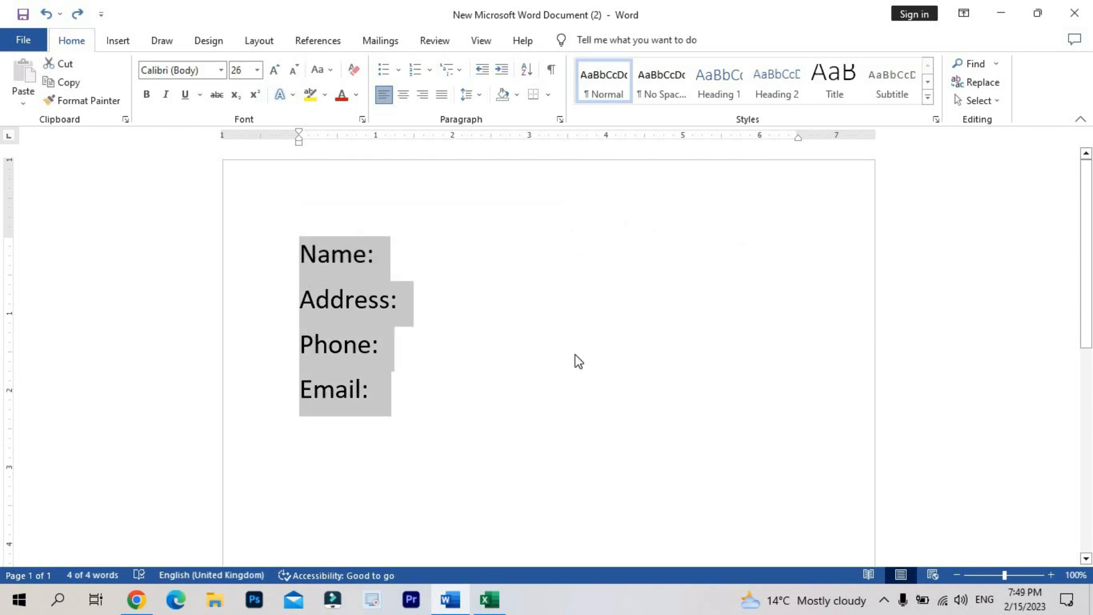
pyautogui.rightClick(347, 278)
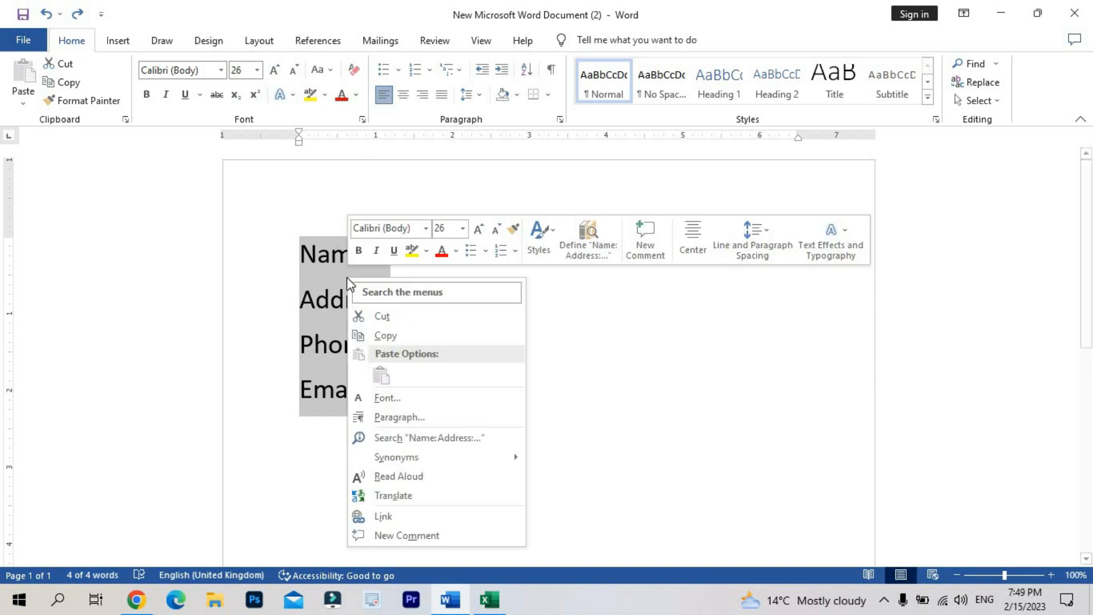
pyautogui.click(402, 418)
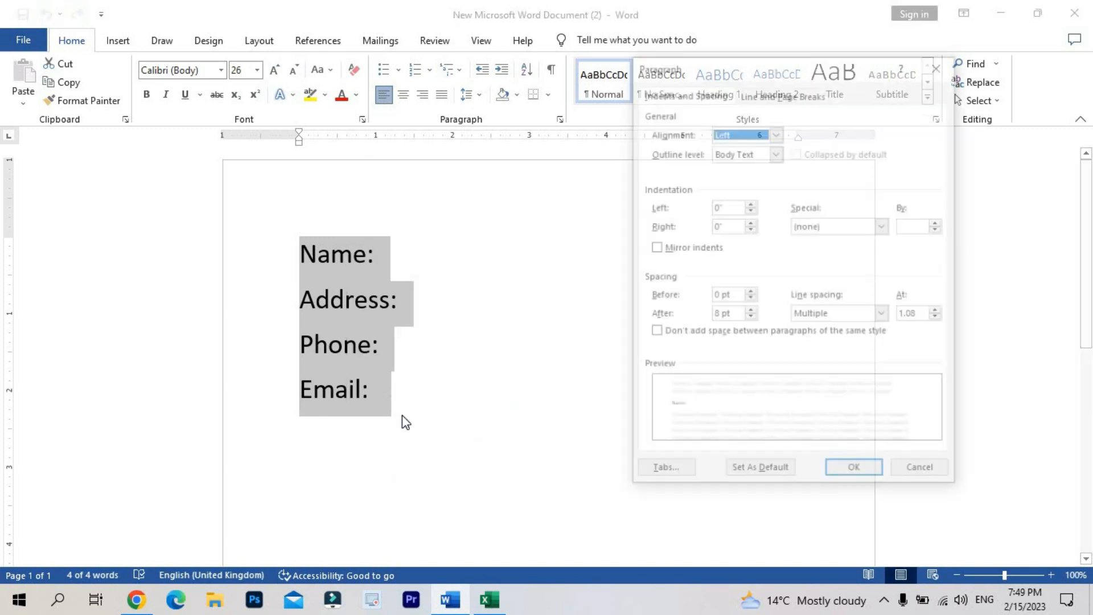
pyautogui.moveTo(726, 60); pyautogui.dragTo(623, 80)
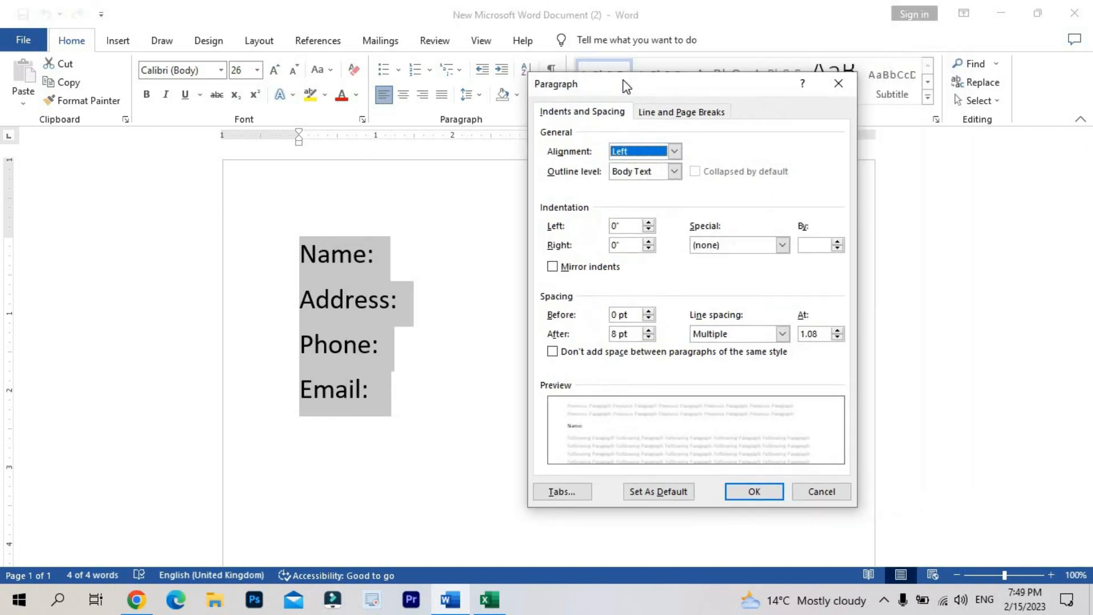
pyautogui.click(555, 493)
pyautogui.moveTo(741, 122); pyautogui.dragTo(715, 222)
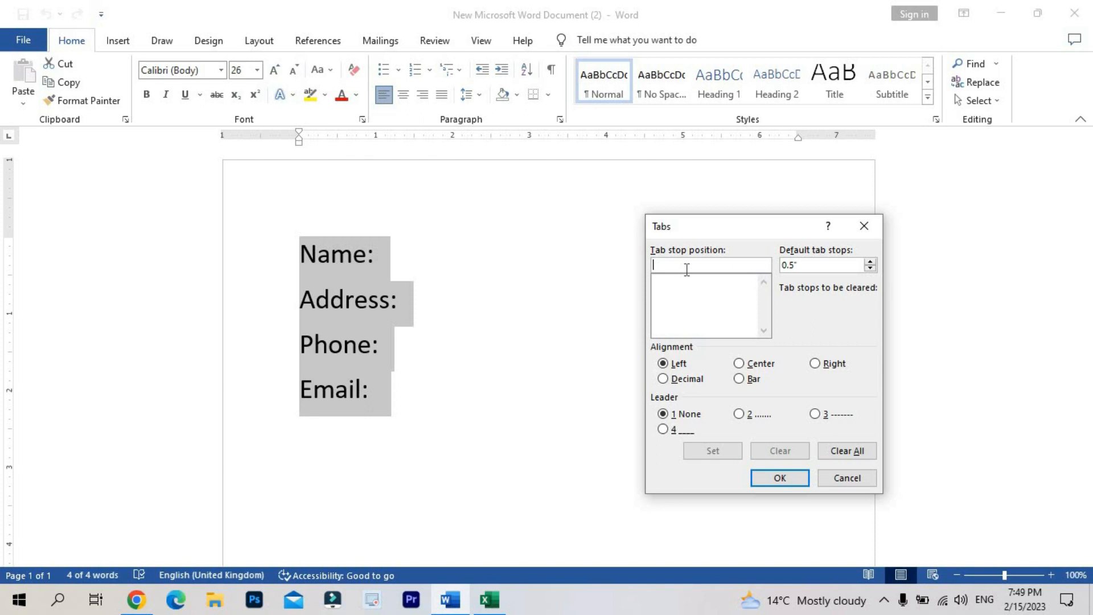
pyautogui.write('4')
pyautogui.click(821, 414)
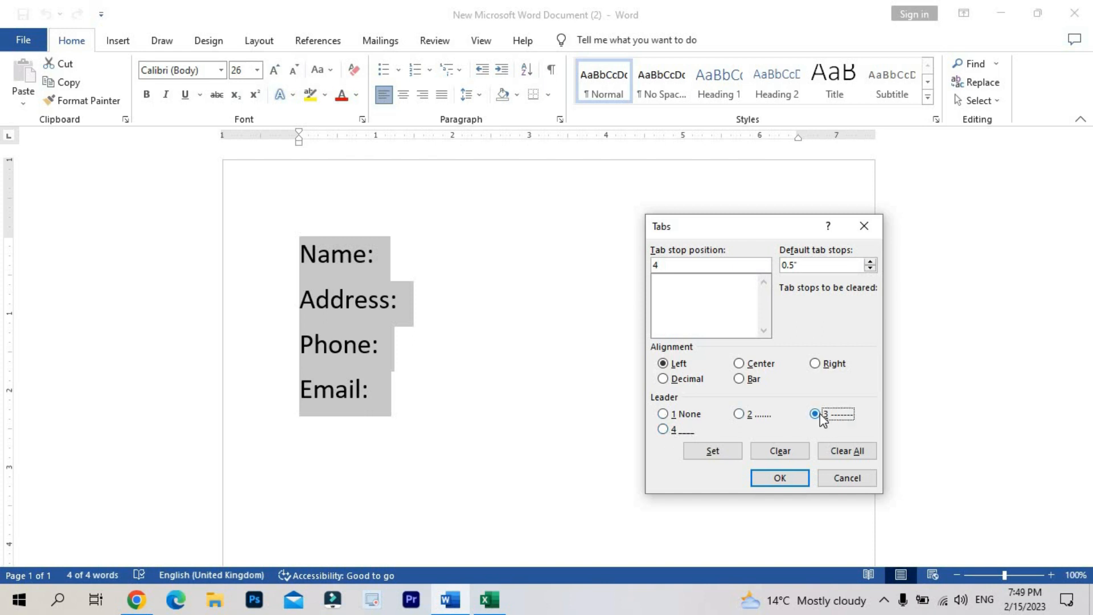
pyautogui.click(712, 451)
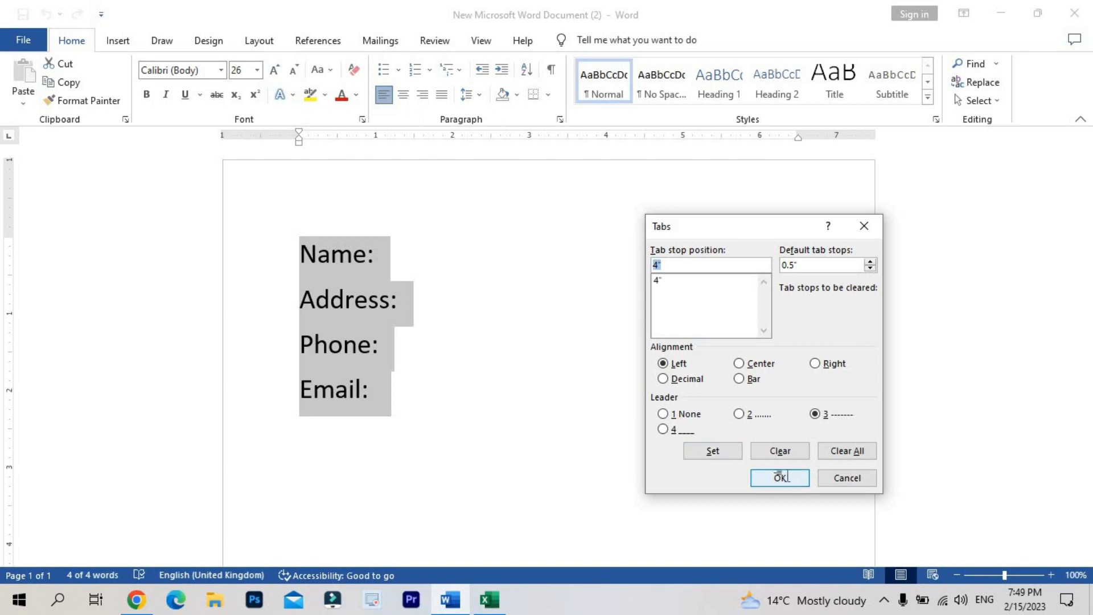
pyautogui.click(786, 477)
# - Insert a dashed tab leader after each of the Name, Address, Phone and Email labels
pyautogui.click(398, 263)
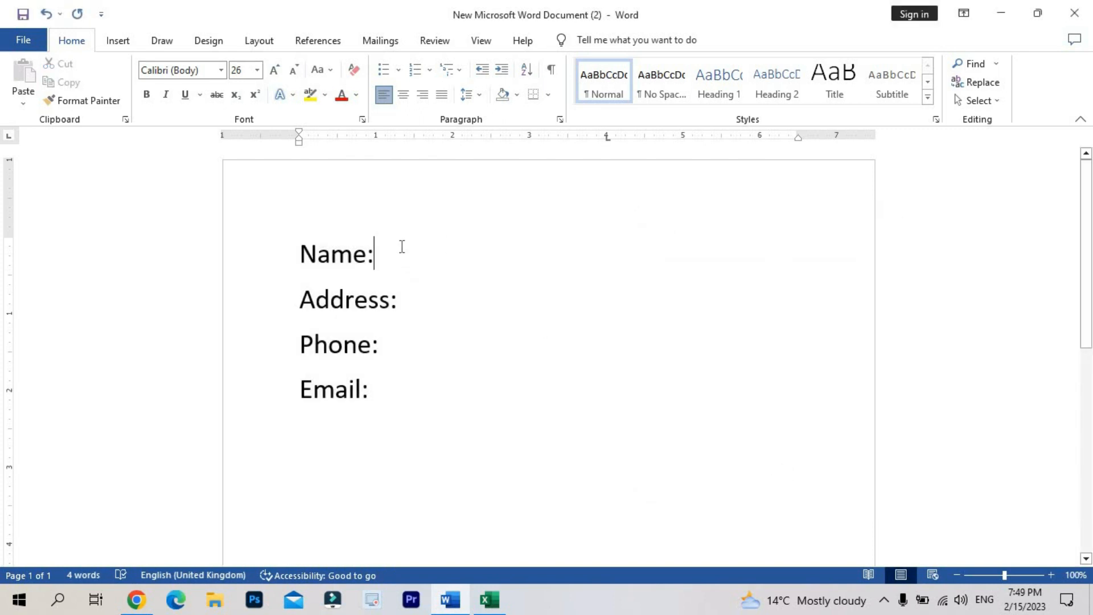
pyautogui.press('Tab')
pyautogui.click(415, 303)
pyautogui.press('Tab')
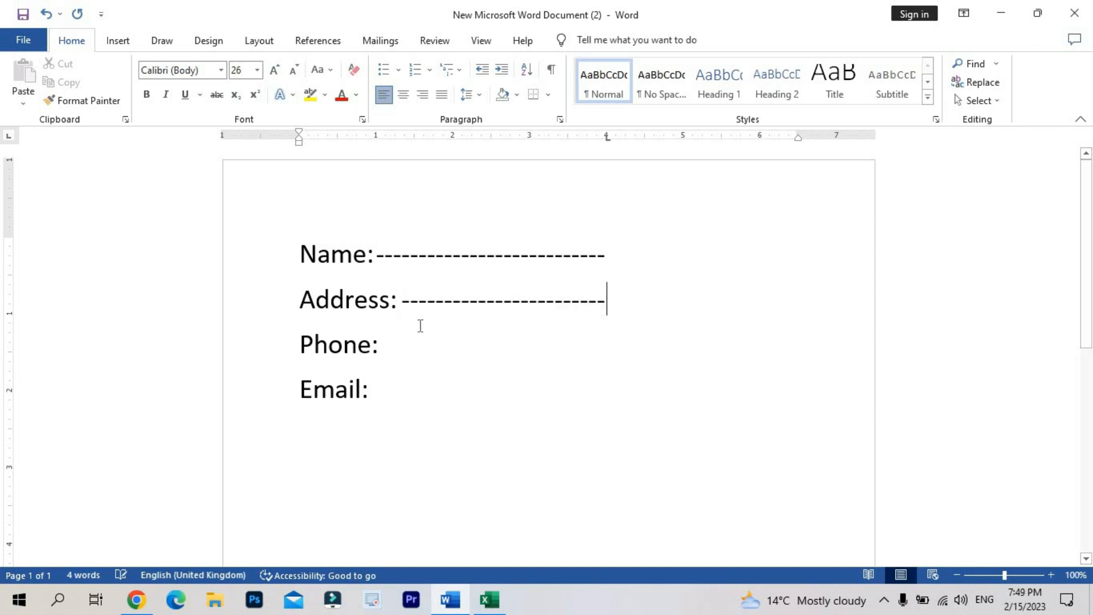
pyautogui.click(395, 341)
pyautogui.press('Tab')
pyautogui.click(386, 390)
pyautogui.press('Tab')
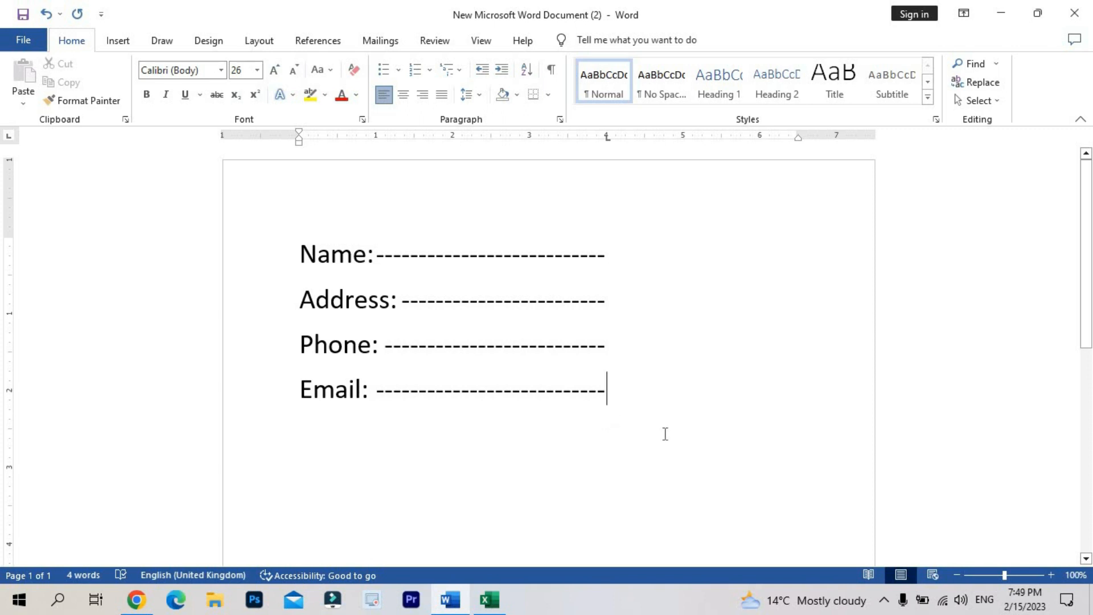
# - Add a "father name :" line below Email with a dashed blank reaching the 4" tab stop
pyautogui.press('Return')
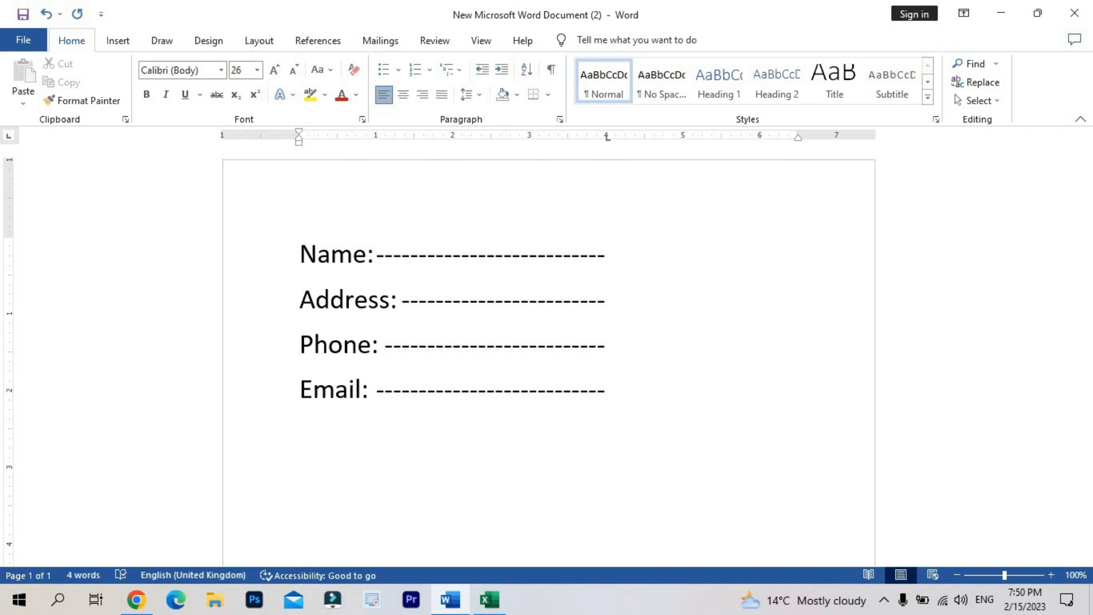
pyautogui.write('father')
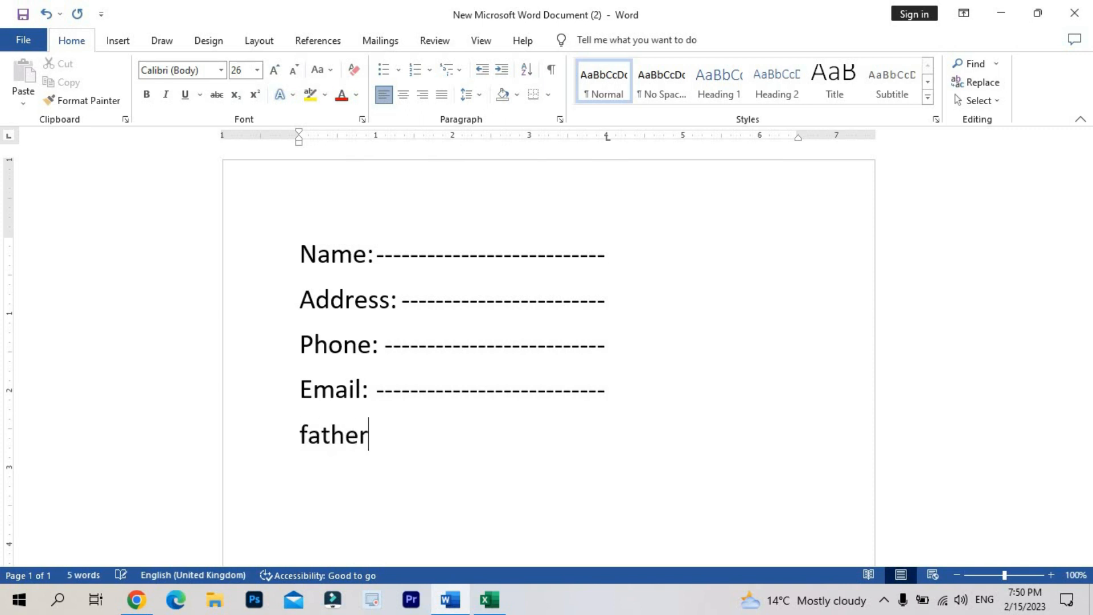
pyautogui.write(' name')
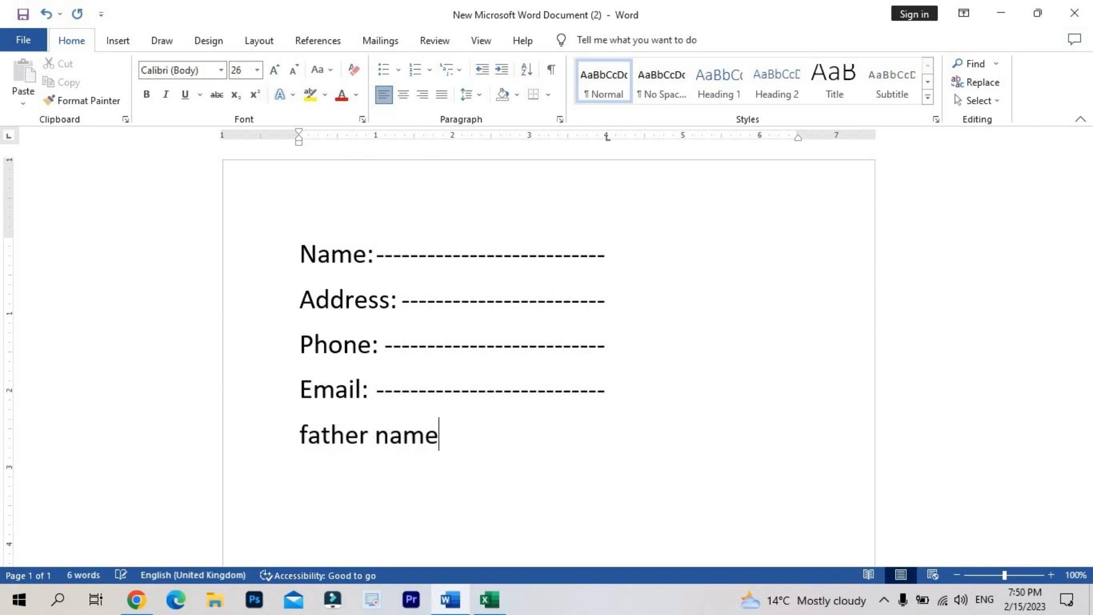
pyautogui.write(' :-----------------')
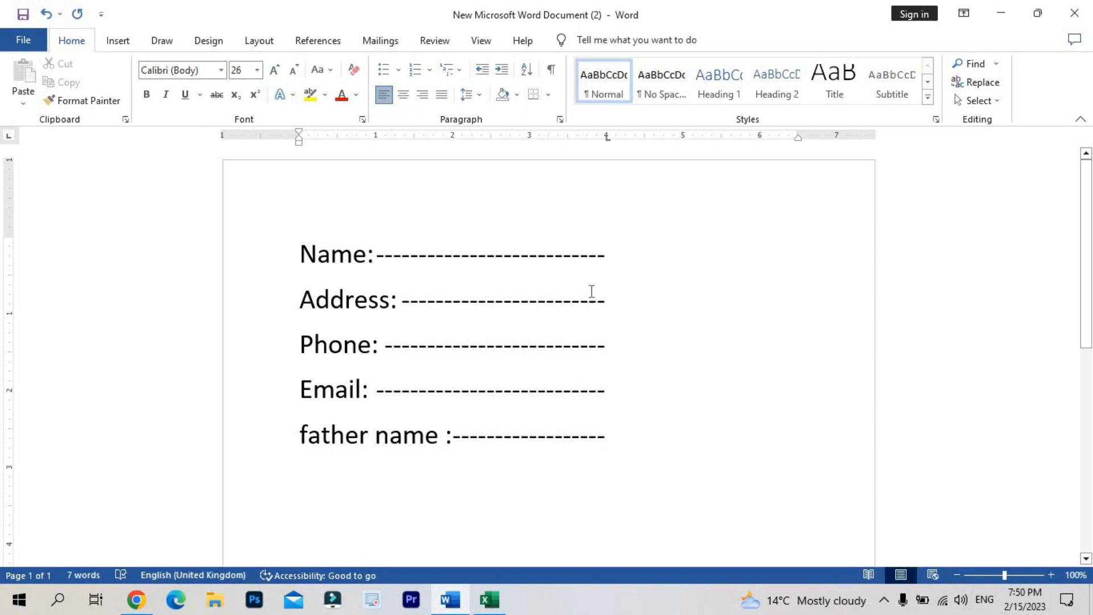
# - Replace the whole form with a single equals sign
pyautogui.hotkey('ctrl', 'a')
pyautogui.press('Delete')
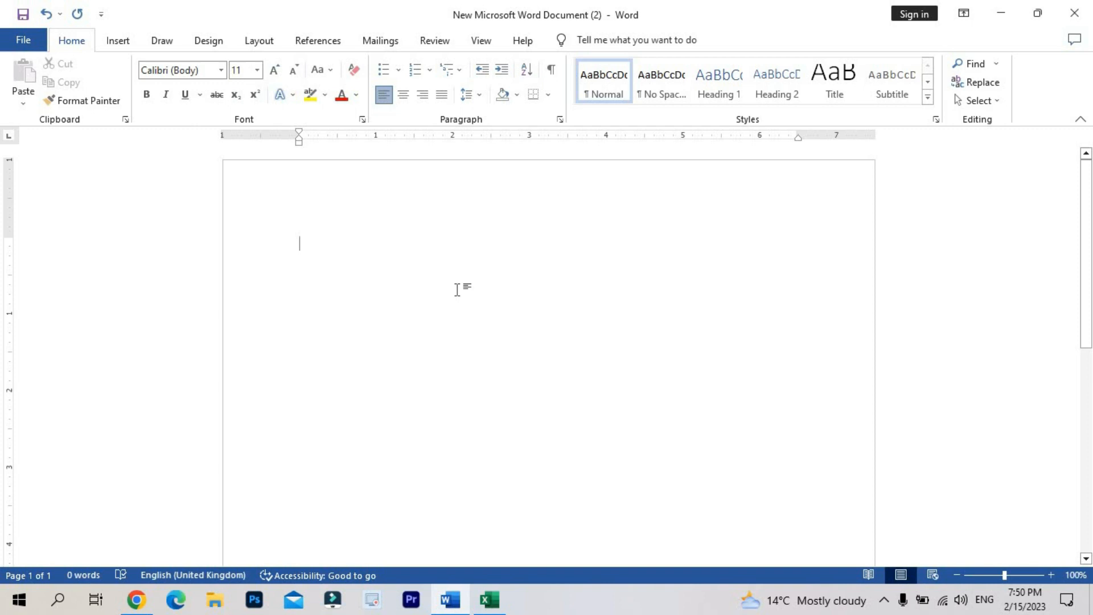
pyautogui.write('=')
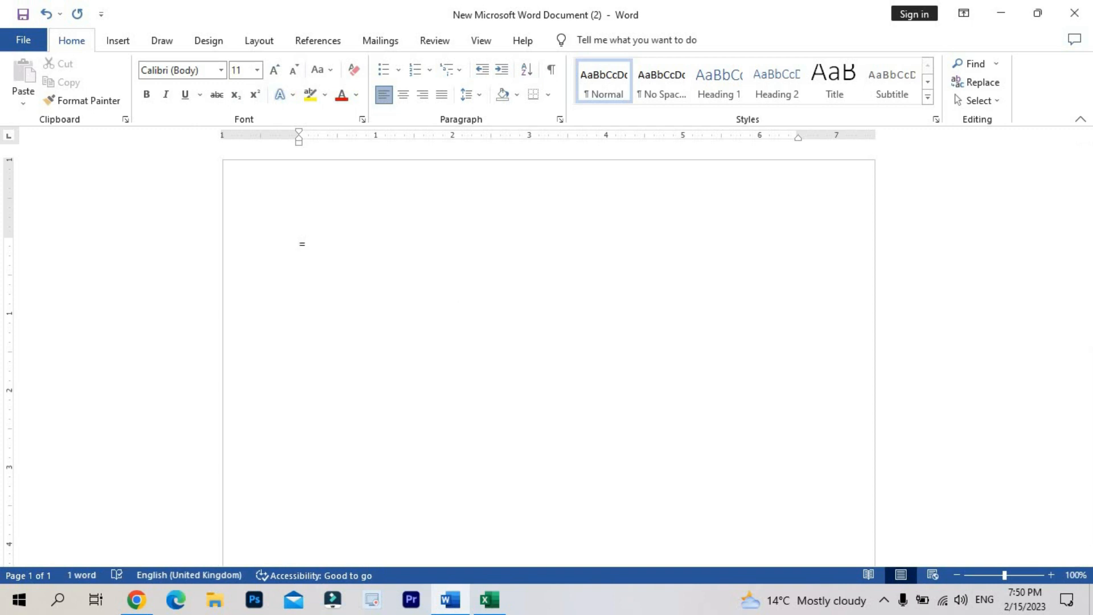
# - Enlarge the equals sign to 26 pt
pyautogui.hotkey('ctrl', 'a')
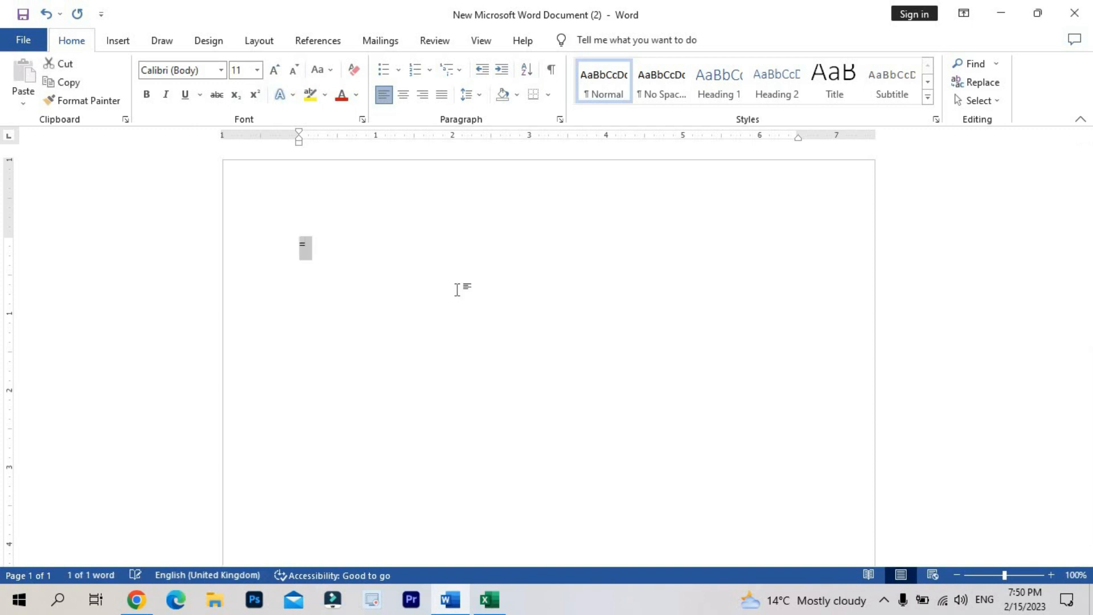
pyautogui.hotkey('ctrl', 'shift', '>')
pyautogui.hotkey('ctrl', 'shift', '>')
pyautogui.hotkey('ctrl', 'shift', '>')
pyautogui.hotkey('ctrl', 'shift', '>')
pyautogui.hotkey('ctrl', 'shift', '>')
pyautogui.hotkey('ctrl', 'shift', '>')
pyautogui.hotkey('ctrl', 'shift', '>')
pyautogui.hotkey('ctrl', 'shift', '>')
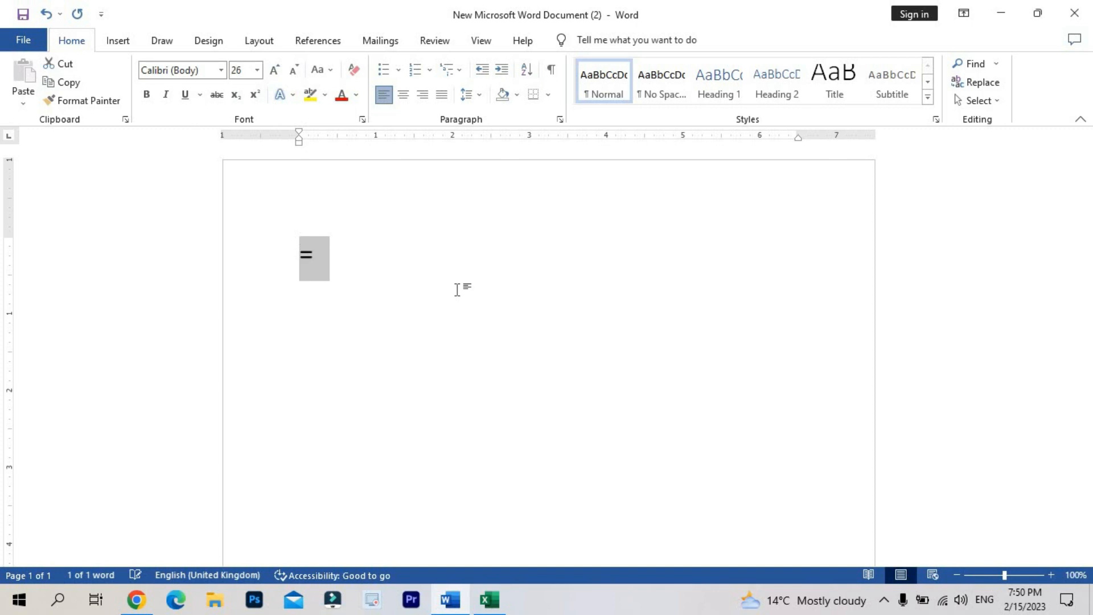
# - Complete the formula as =rand(9) to generate sample paragraphs, and review the text from the beginning
pyautogui.click(390, 267)
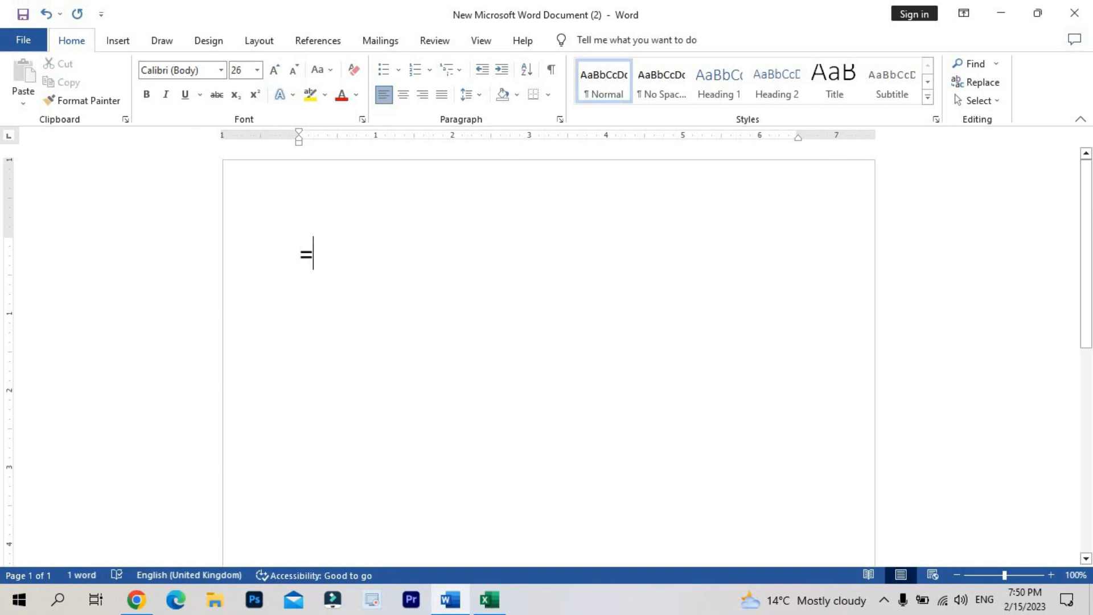
pyautogui.write('rand(9)')
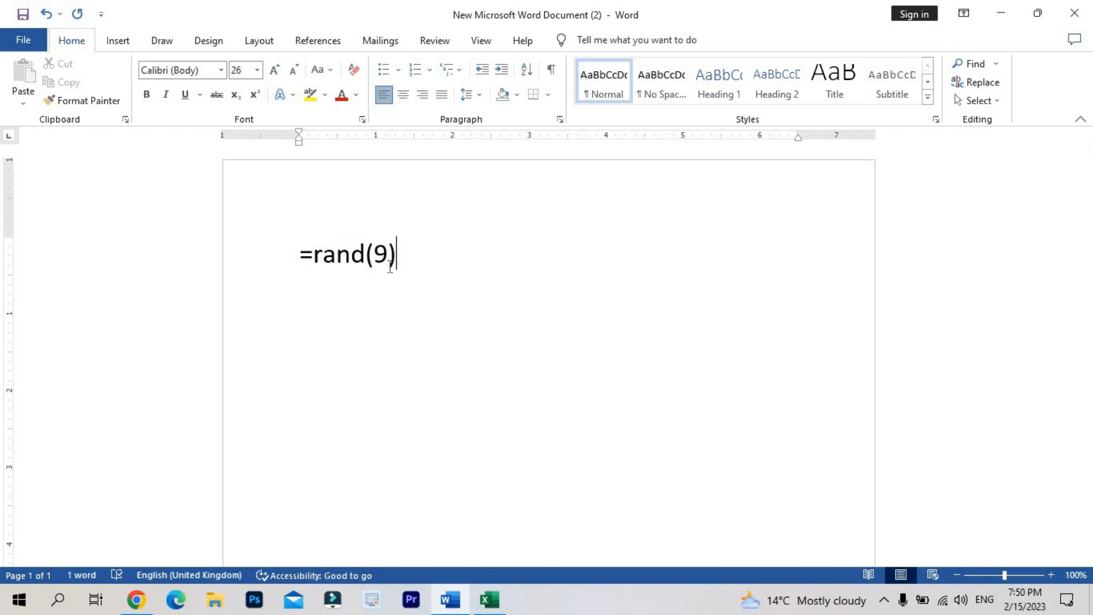
pyautogui.press('Return')
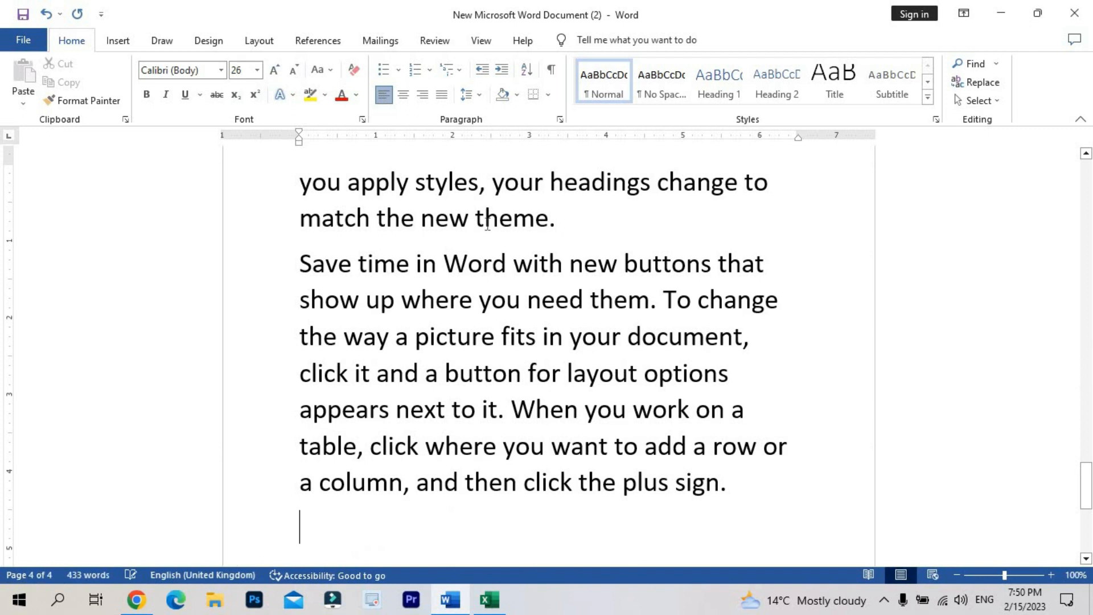
pyautogui.scroll(15, 499, 320)
pyautogui.scroll(10, 498, 322)
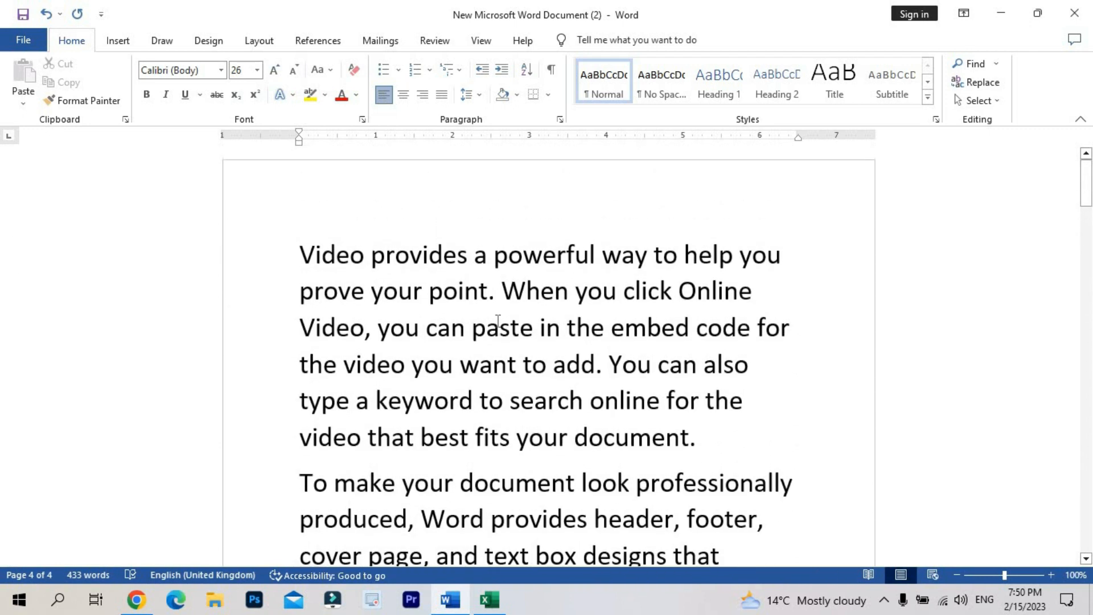
# - Search the whole document for the word "click" and apply reading highlight to all its occurrences
pyautogui.click(535, 333)
pyautogui.moveTo(623, 293); pyautogui.dragTo(670, 297)
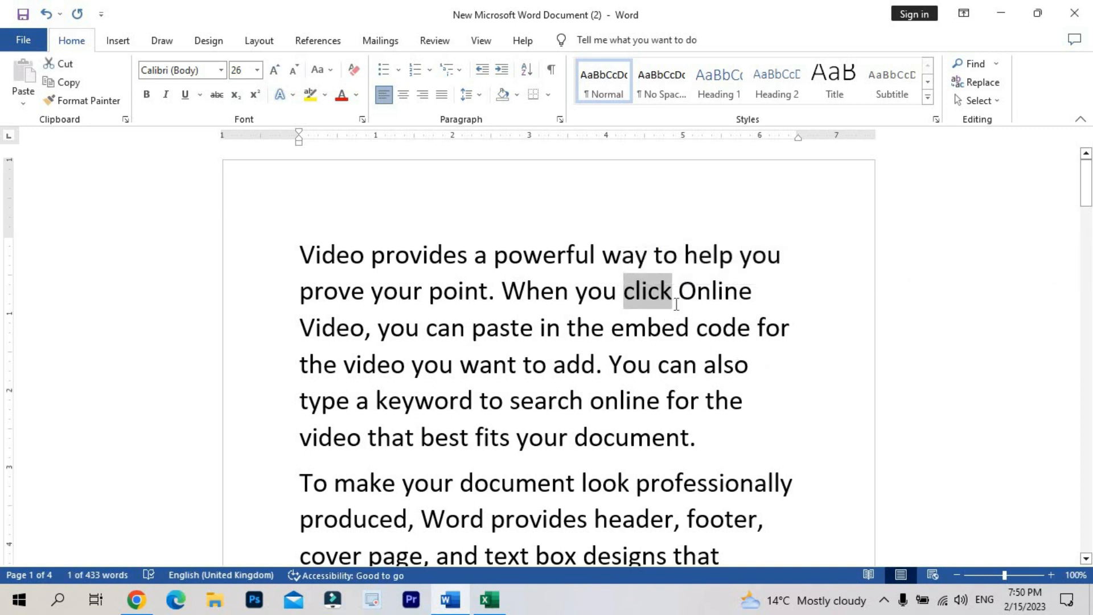
pyautogui.hotkey('ctrl', 'a')
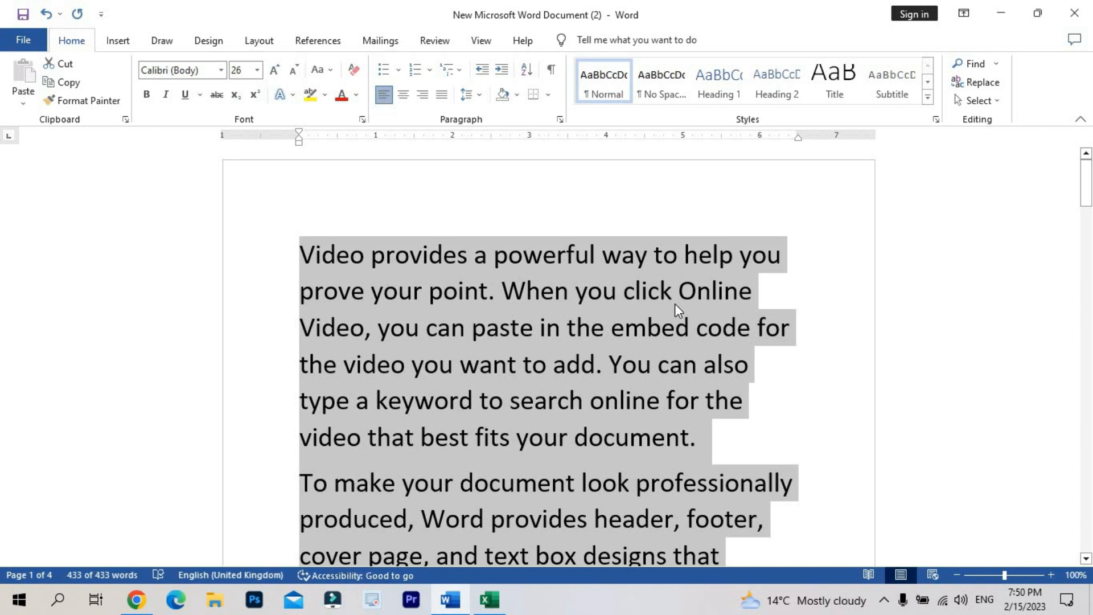
pyautogui.hotkey('ctrl', 'h')
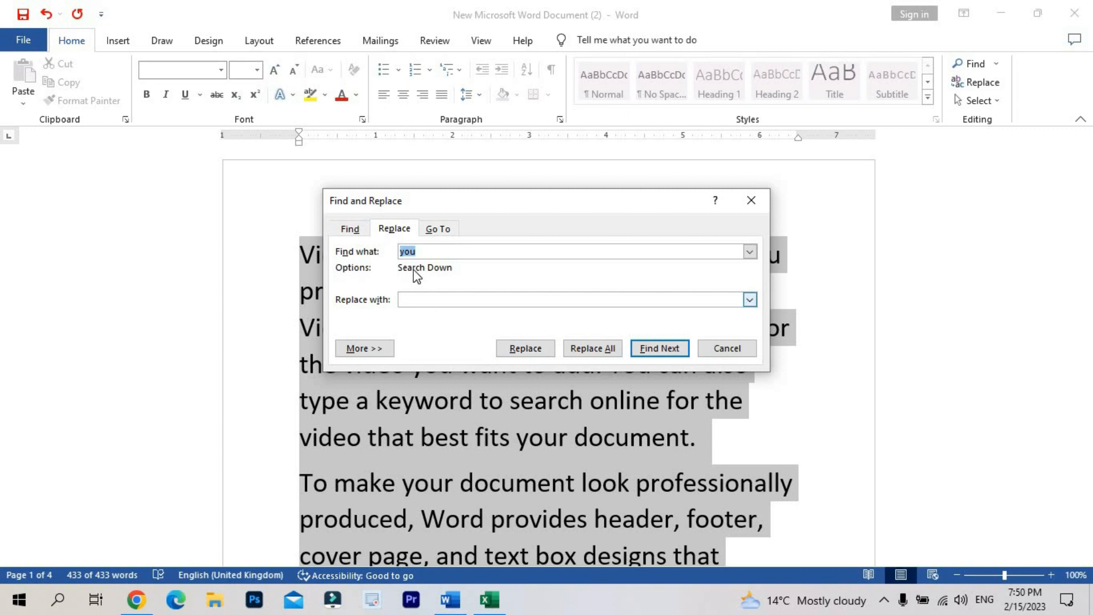
pyautogui.click(349, 229)
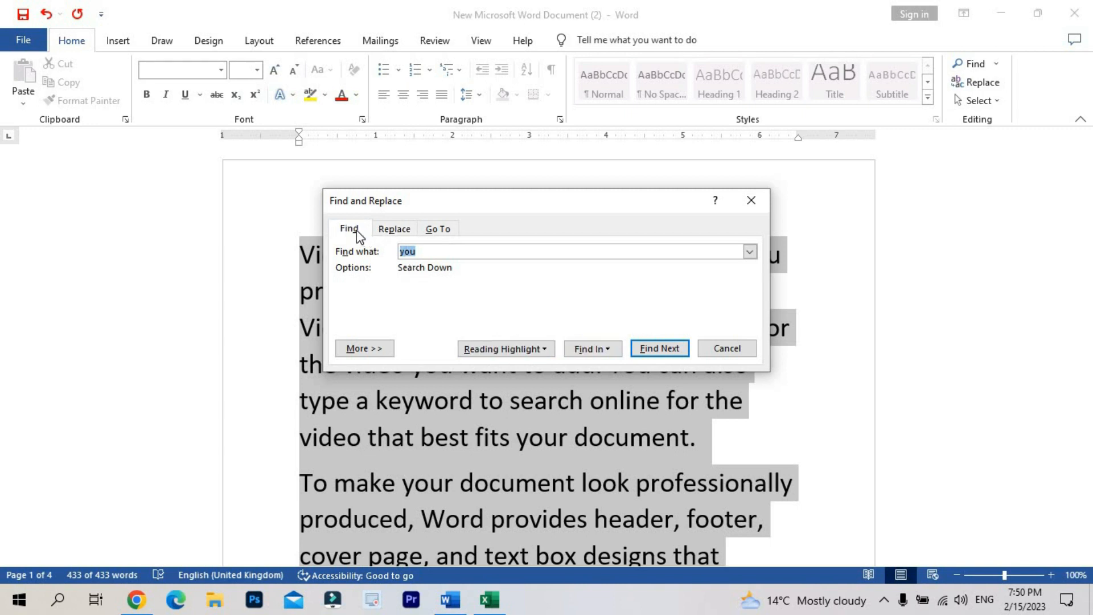
pyautogui.click(394, 229)
pyautogui.click(350, 229)
pyautogui.write('click')
pyautogui.click(547, 352)
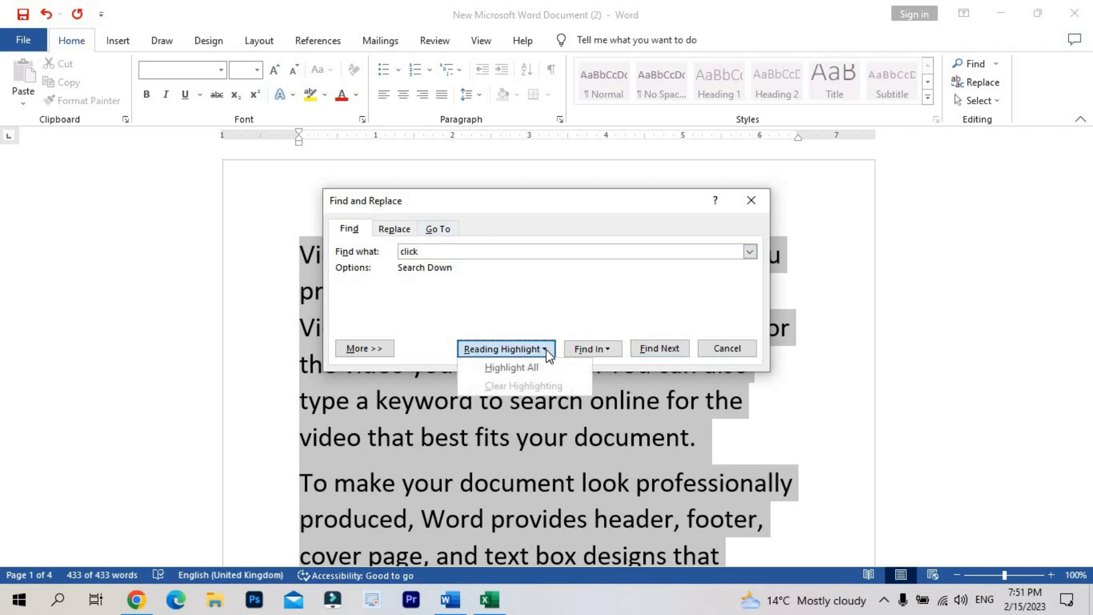
pyautogui.click(518, 367)
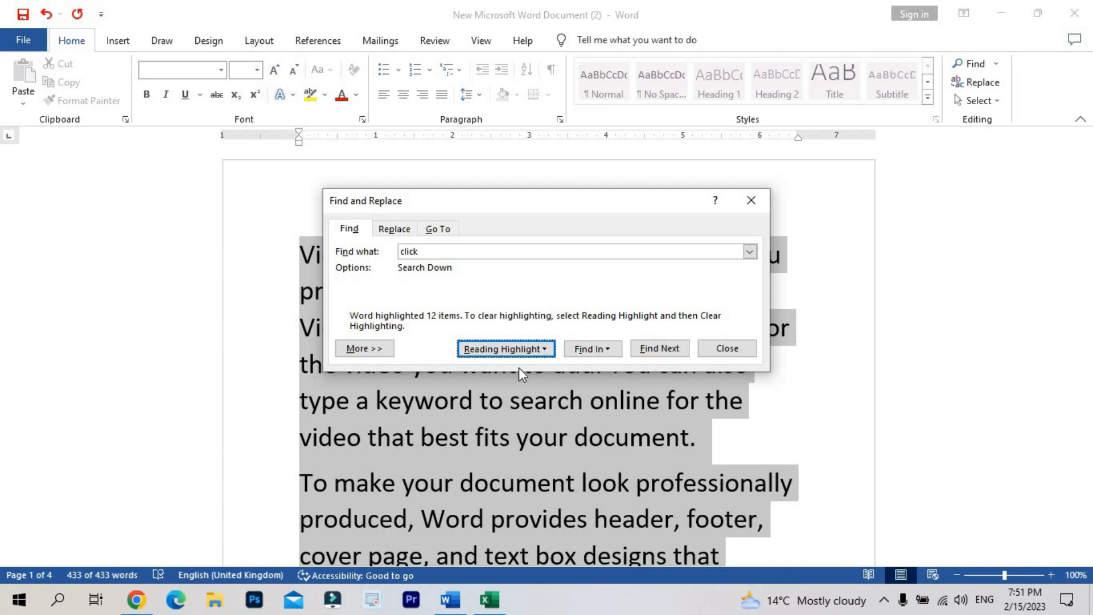
pyautogui.click(645, 351)
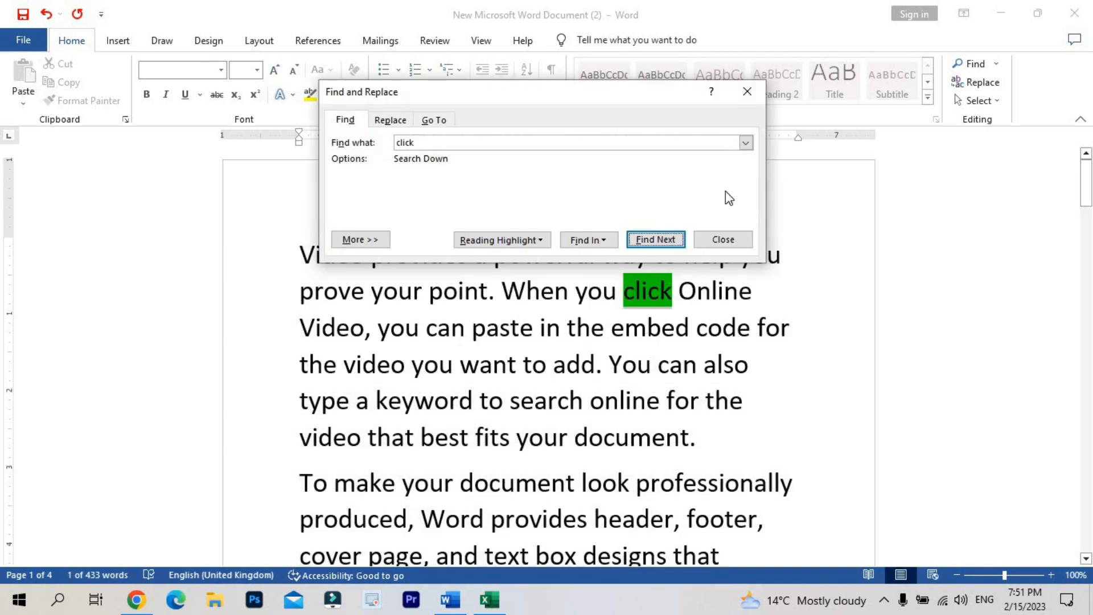
pyautogui.click(756, 93)
# - Examine the highlighted occurrences of "click" throughout the document pages
pyautogui.scroll(-2, 665, 390)
pyautogui.scroll(-4, 665, 389)
pyautogui.scroll(-10, 715, 407)
pyautogui.scroll(-8, 715, 401)
pyautogui.scroll(-10, 697, 440)
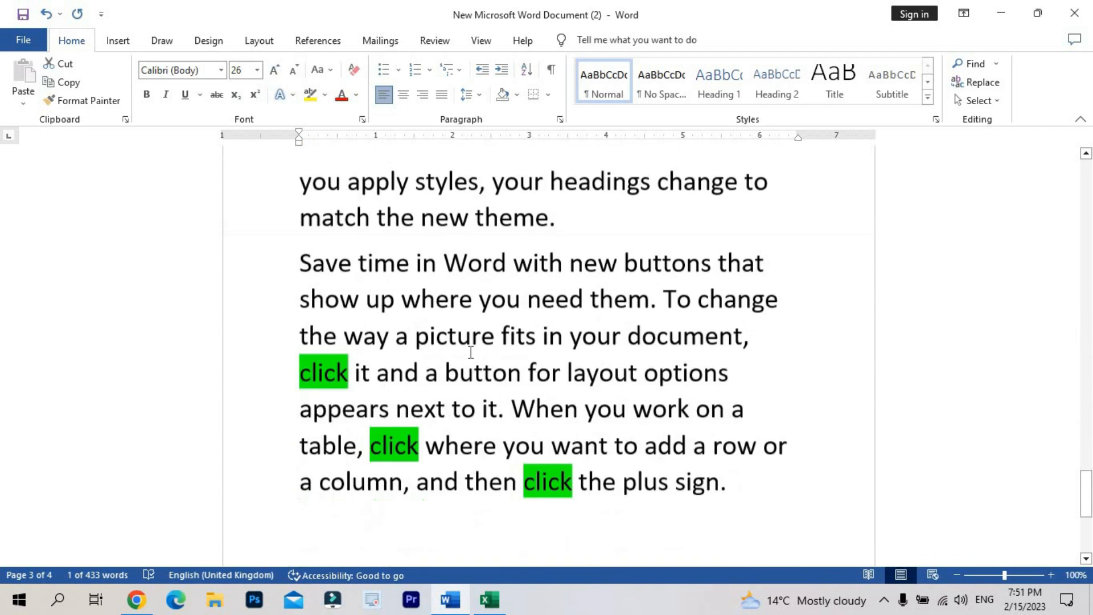
pyautogui.scroll(-2, 478, 349)
pyautogui.scroll(20, 487, 335)
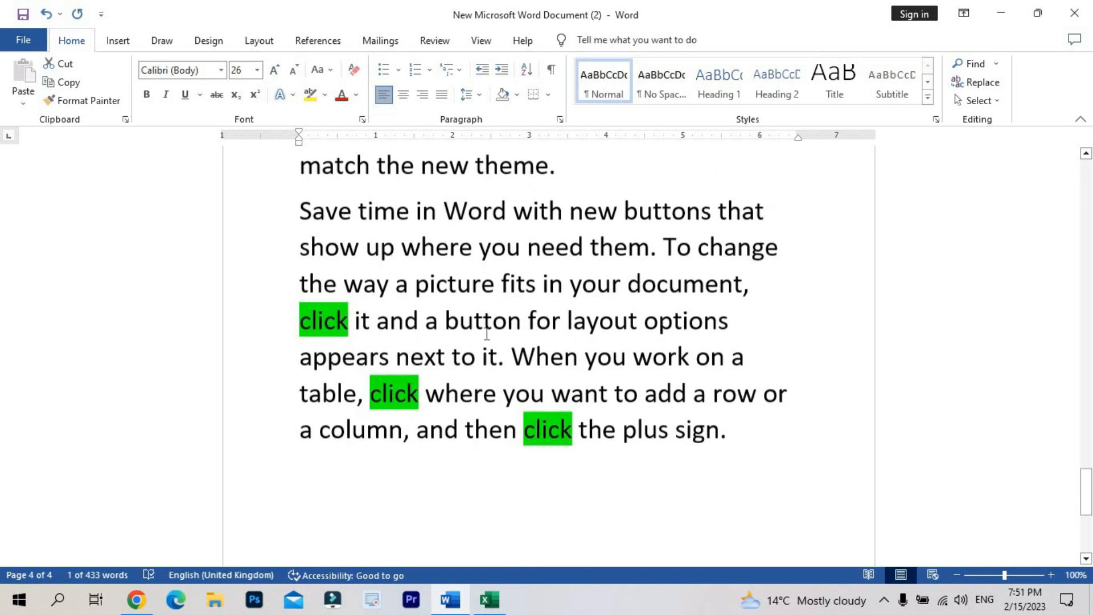
pyautogui.scroll(20, 487, 334)
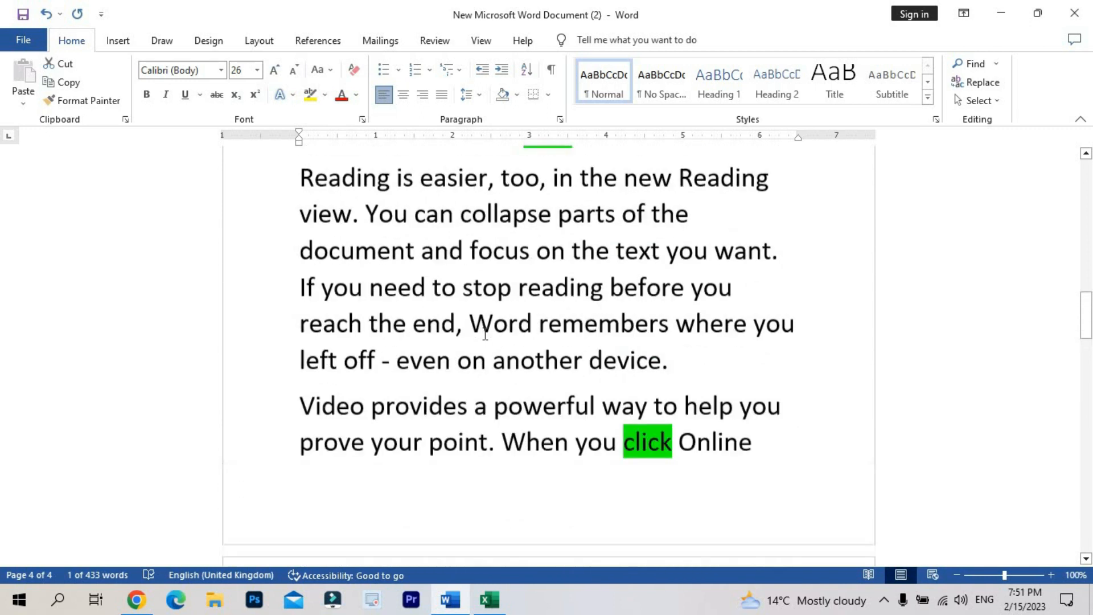
pyautogui.scroll(4, 480, 331)
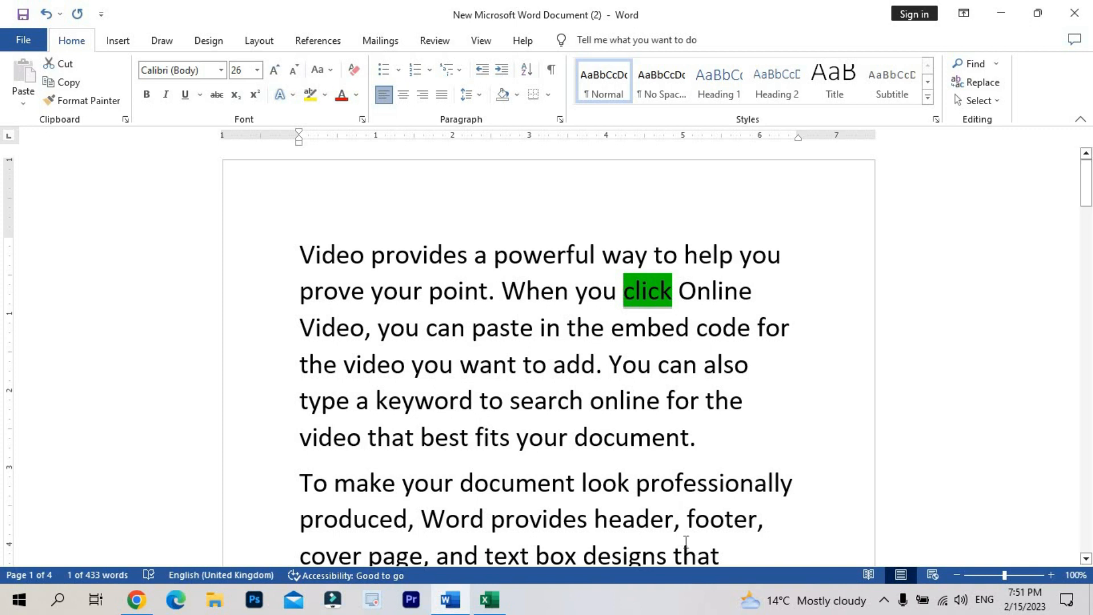
pyautogui.scroll(-5, 590, 344)
pyautogui.scroll(-11, 587, 346)
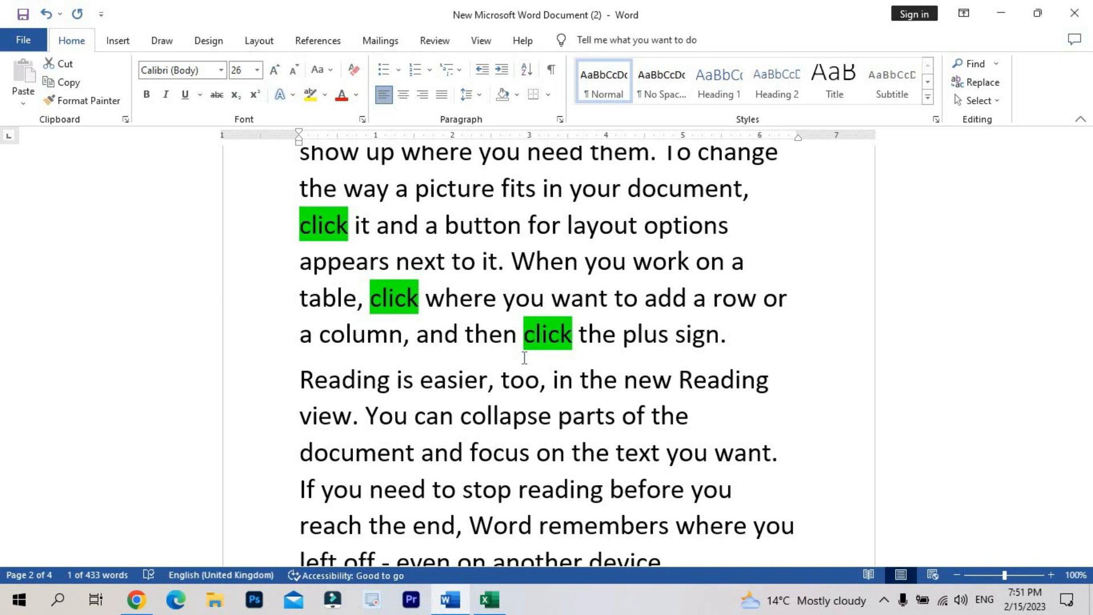
# - Delete all the sample text in the document and switch to the Excel worksheet
pyautogui.hotkey('ctrl', 'a')
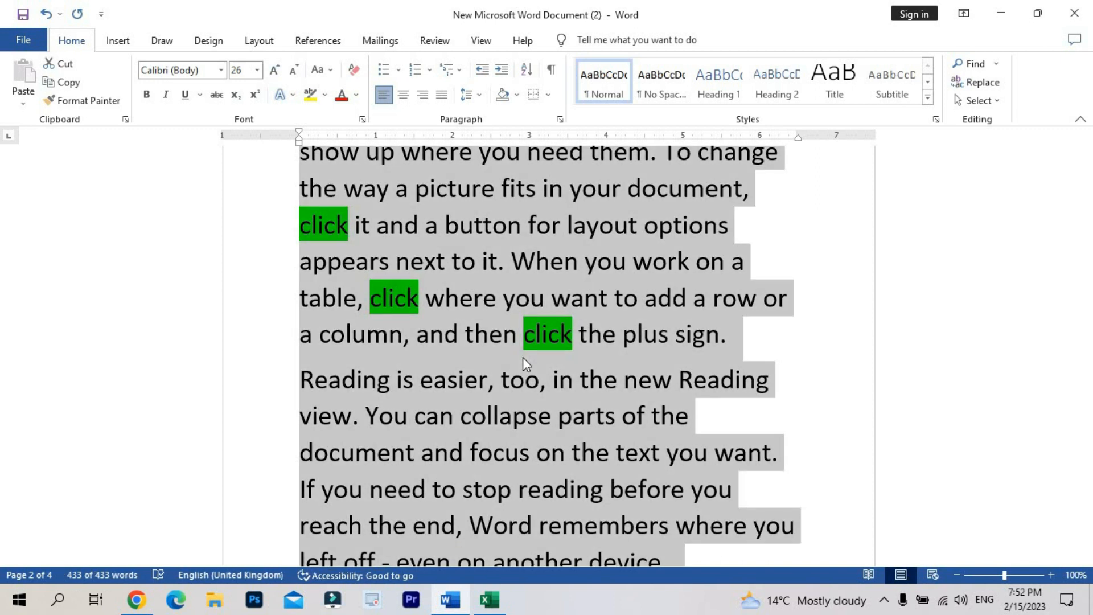
pyautogui.press('Delete')
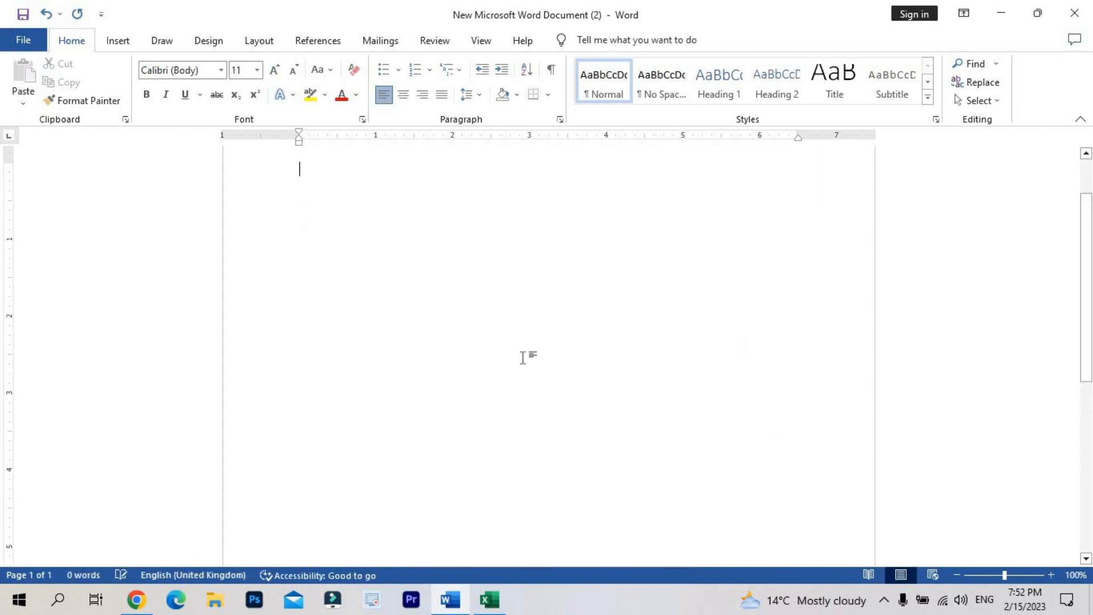
pyautogui.click(490, 599)
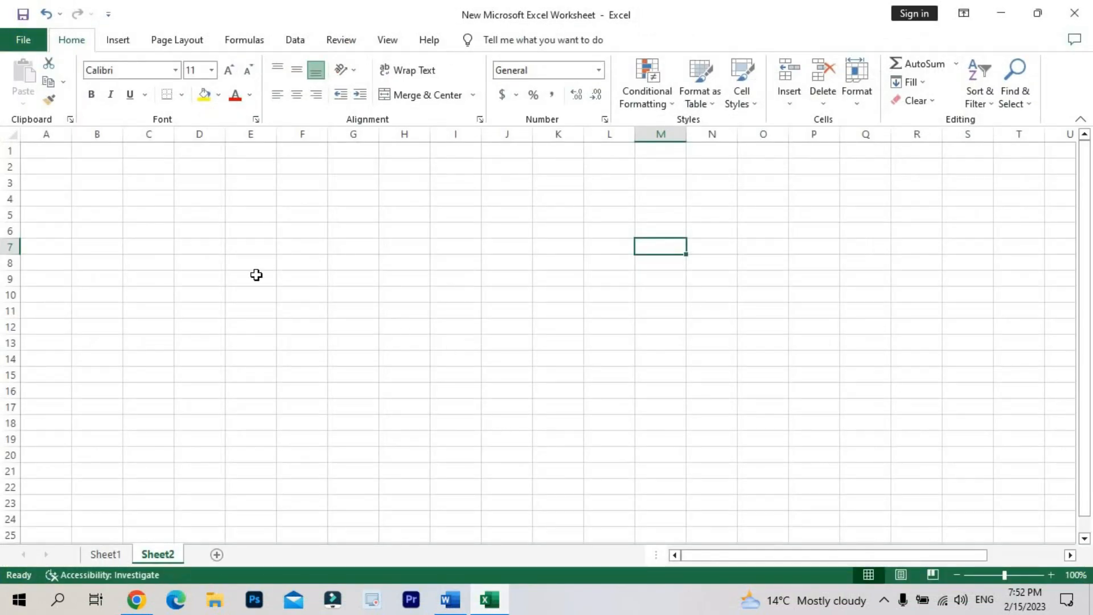
# - Enter 1 and 2 in column C and extend the sequence down from C9 to reach 64
pyautogui.click(177, 189)
pyautogui.press('Left')
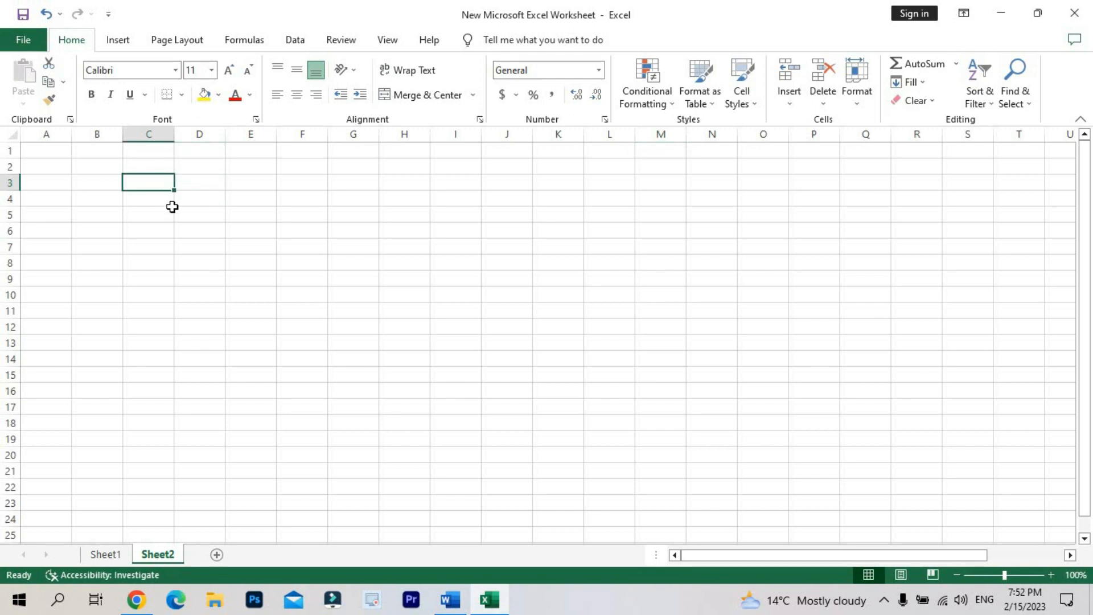
pyautogui.write('1')
pyautogui.press('Return')
pyautogui.write('2')
pyautogui.click(199, 263)
pyautogui.moveTo(158, 182); pyautogui.dragTo(165, 527)
pyautogui.moveTo(159, 281); pyautogui.dragTo(185, 552)
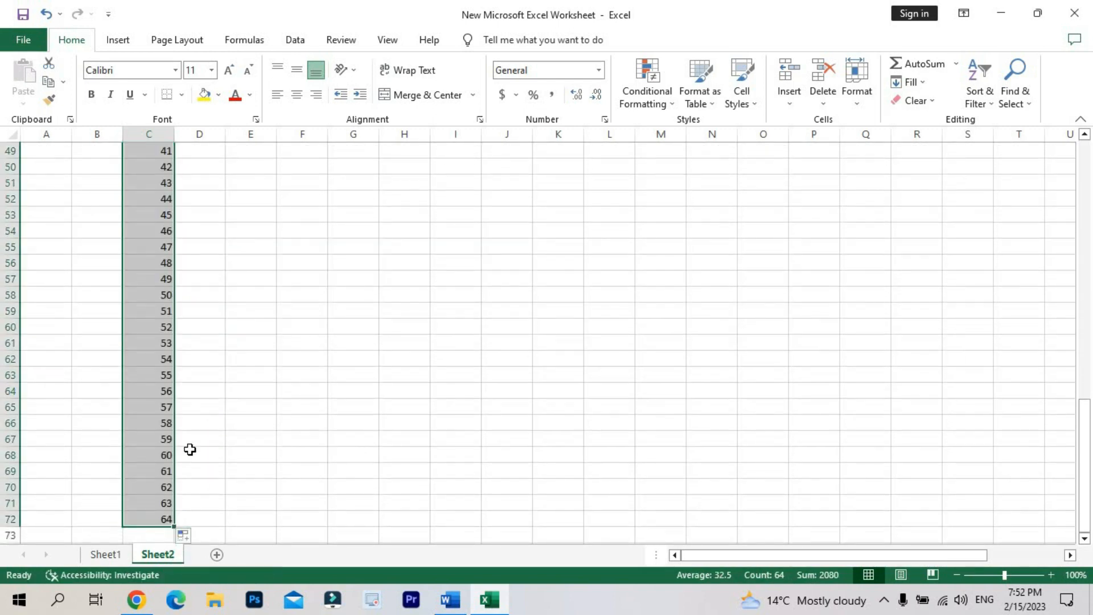
# - Clear the filled numbers from column C and enter 1 in cell C3 as the series start
pyautogui.scroll(16, 190, 447)
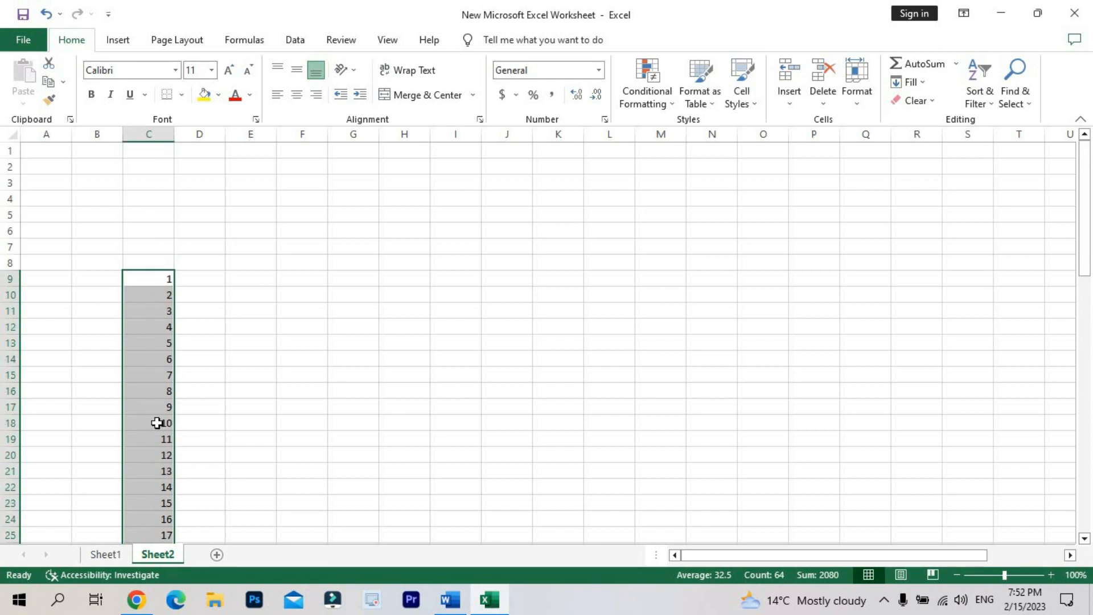
pyautogui.press('Delete')
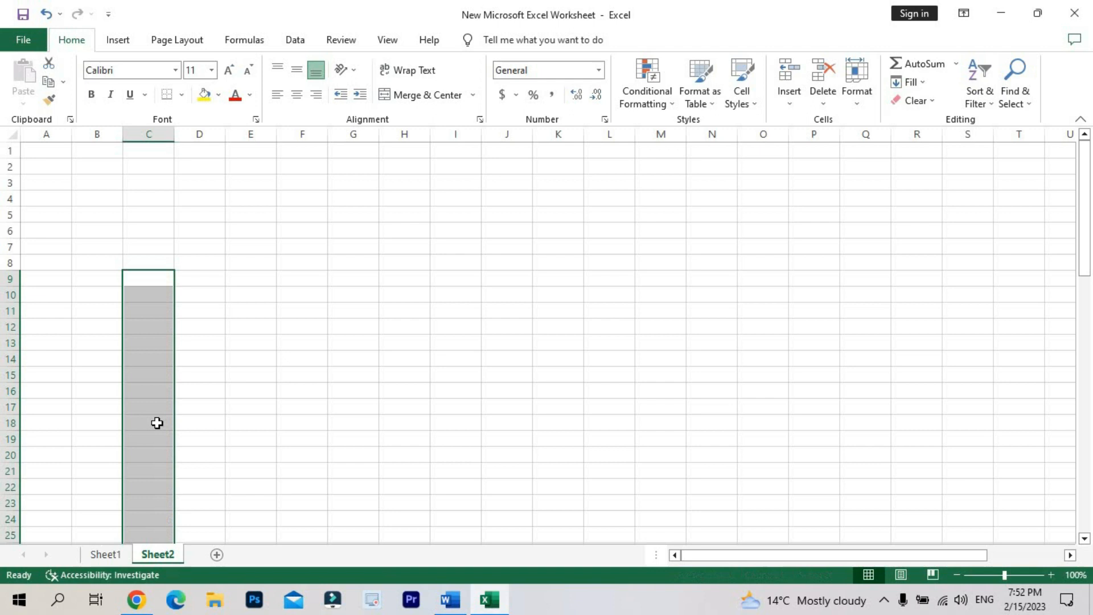
pyautogui.click(152, 184)
pyautogui.write('1')
pyautogui.click(159, 234)
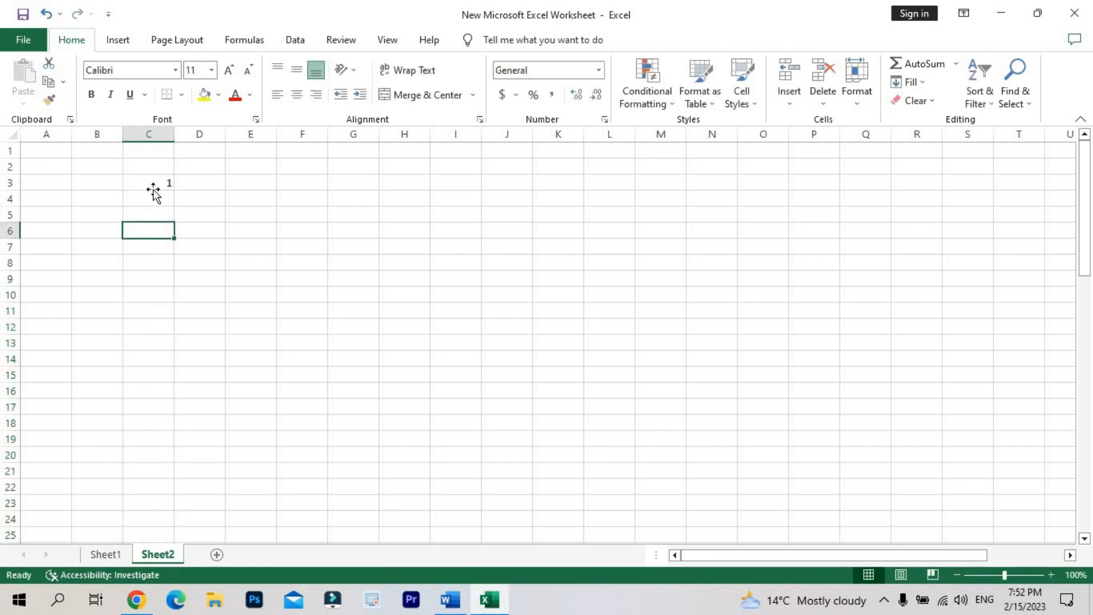
pyautogui.click(153, 190)
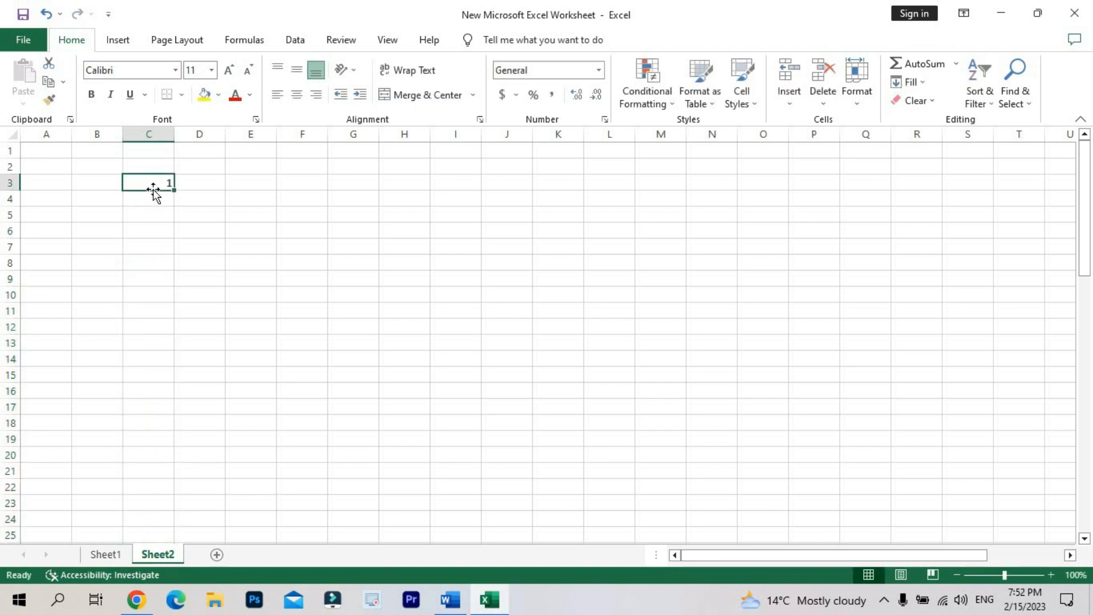
# - Fill down from C3 with a linear series in columns, using step value 1 and stop value 5000, and review the numbers
pyautogui.click(923, 83)
pyautogui.click(928, 201)
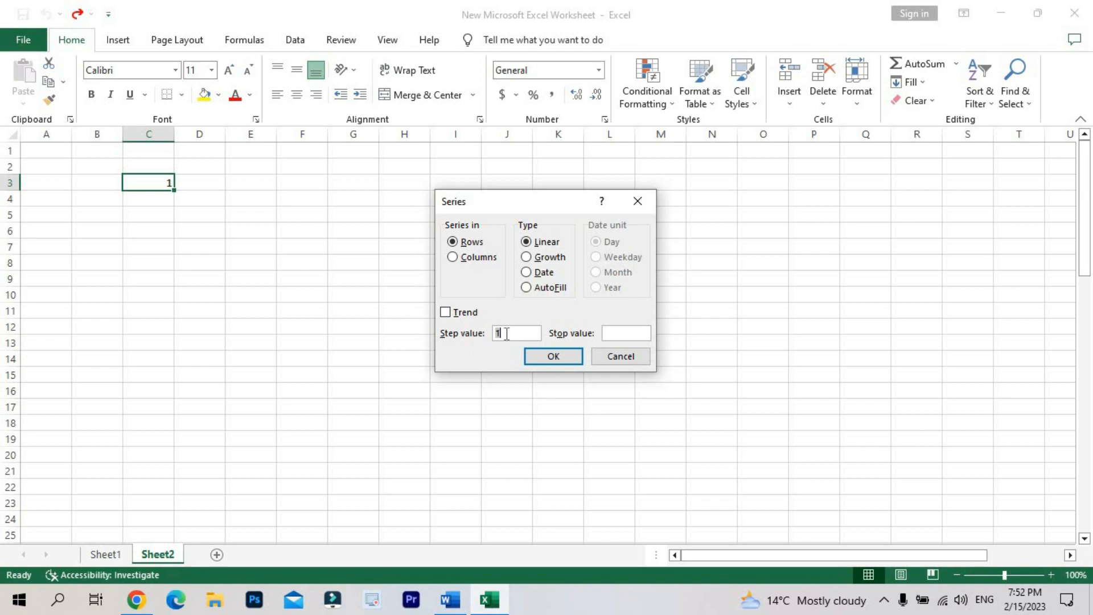
pyautogui.click(478, 259)
pyautogui.click(614, 338)
pyautogui.click(548, 356)
pyautogui.scroll(-20, 137, 419)
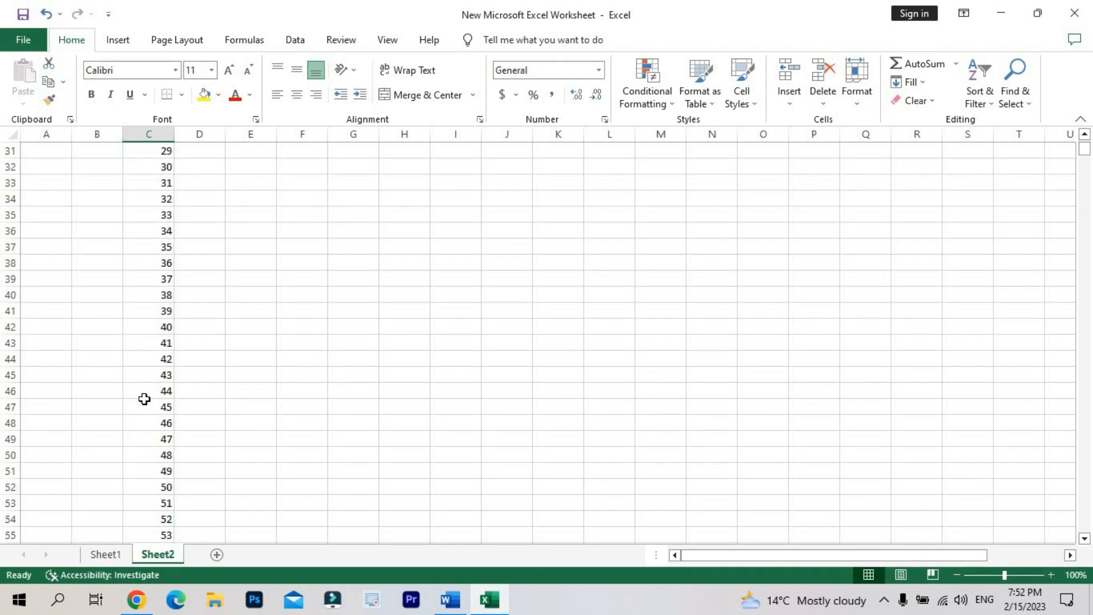
pyautogui.scroll(-20, 158, 389)
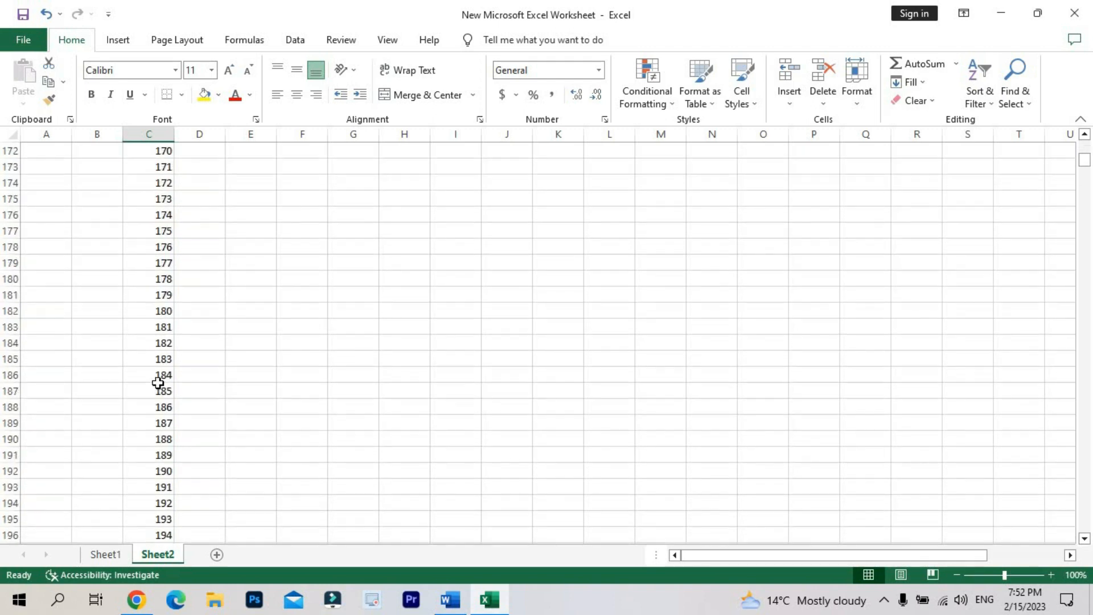
pyautogui.scroll(20, 150, 390)
pyautogui.scroll(20, 151, 389)
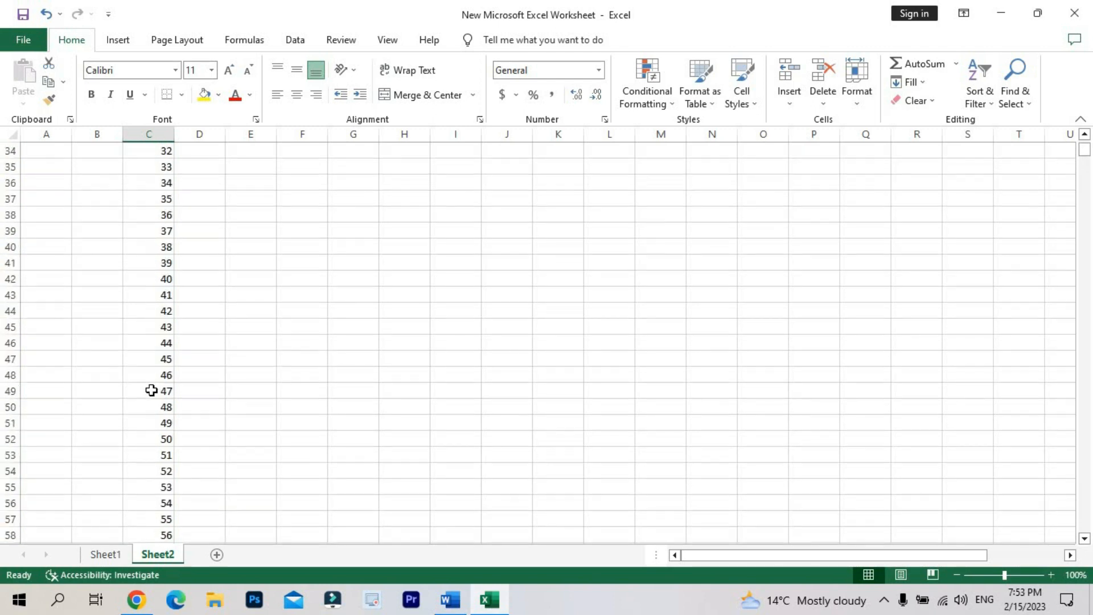
pyautogui.scroll(11, 151, 391)
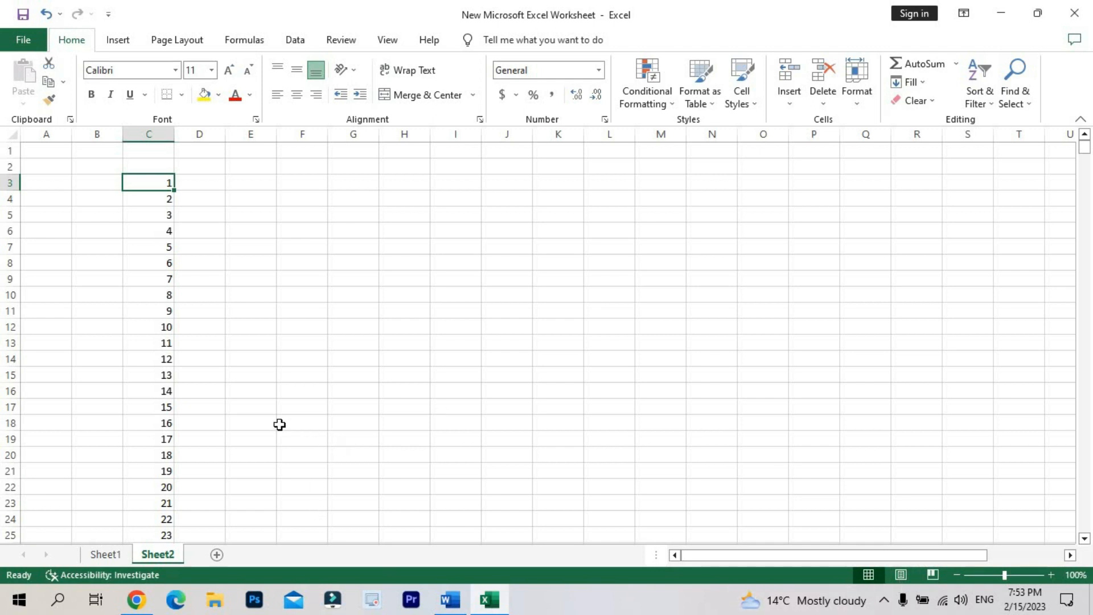
# - Clear the entire number series from C3 down to its last row and return to the sheet's start
pyautogui.hotkey('ctrl', 'shift', 'Down')
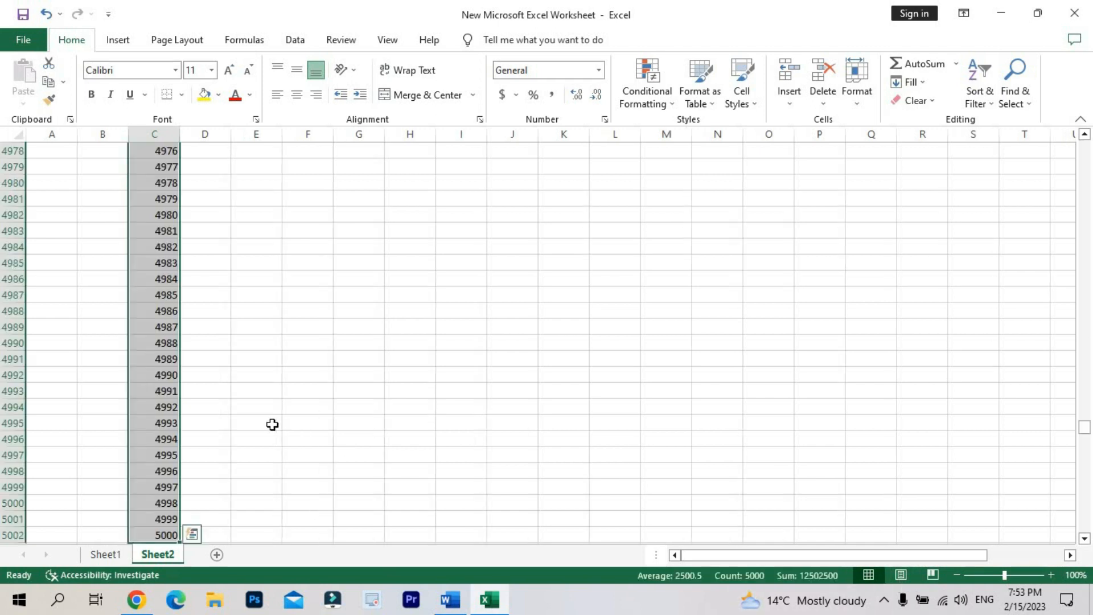
pyautogui.press('Delete')
pyautogui.hotkey('ctrl', 'BackSpace')
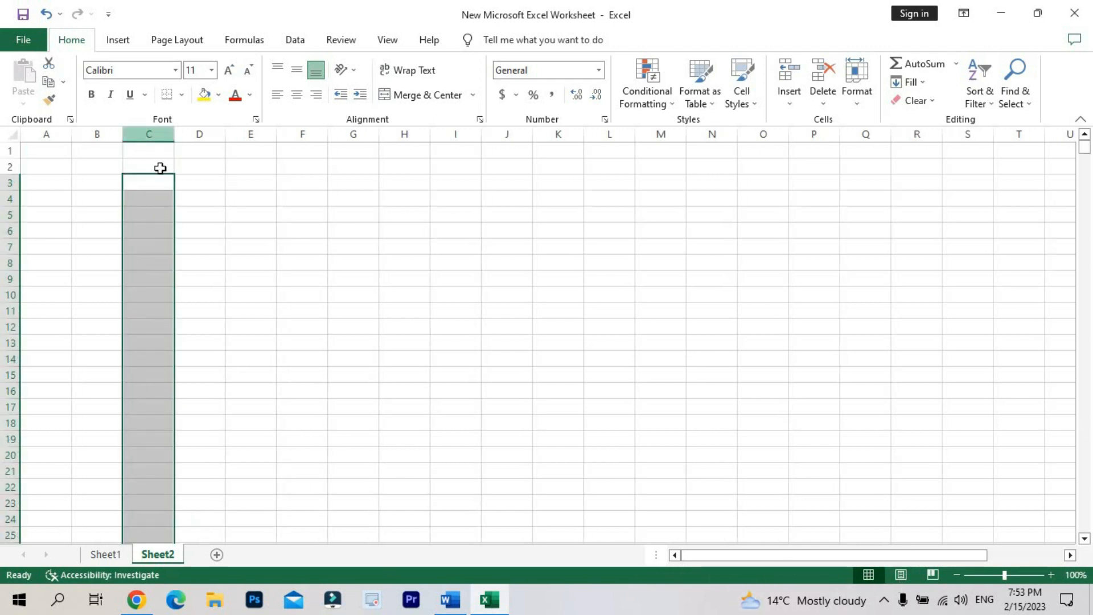
# - Enter the labels S.n, particular, amount, discount and total down cells C3 to C7
pyautogui.click(159, 181)
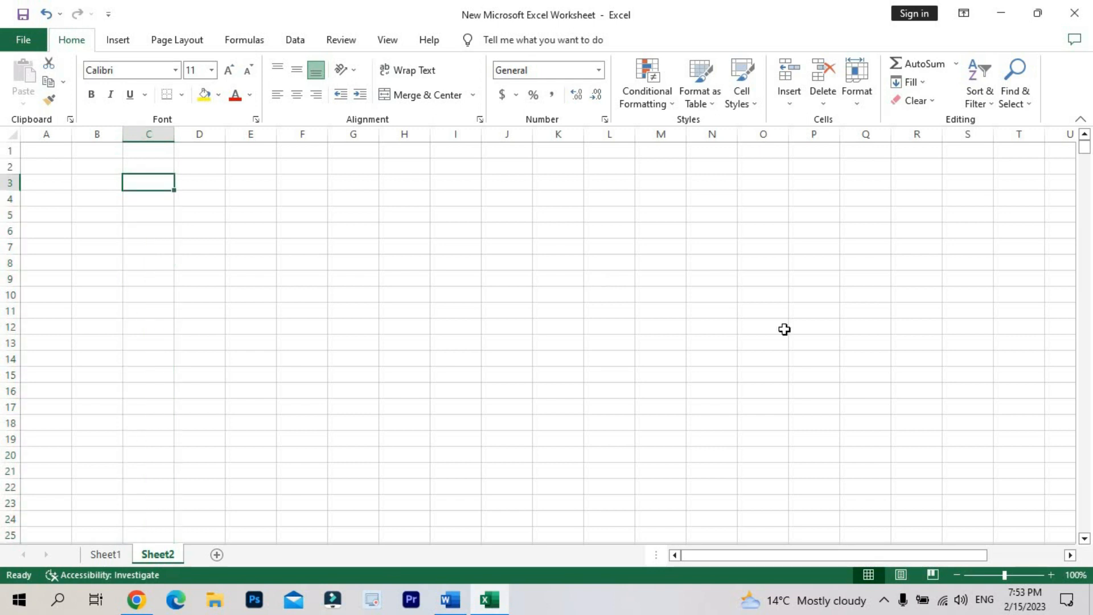
pyautogui.write('S.n')
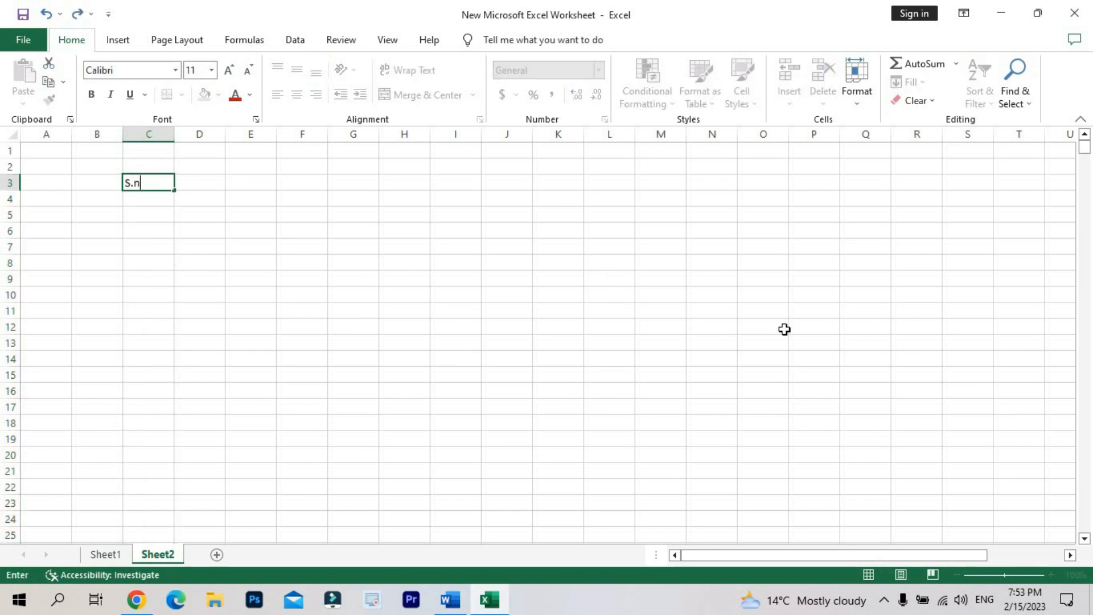
pyautogui.press('Return')
pyautogui.write('particular')
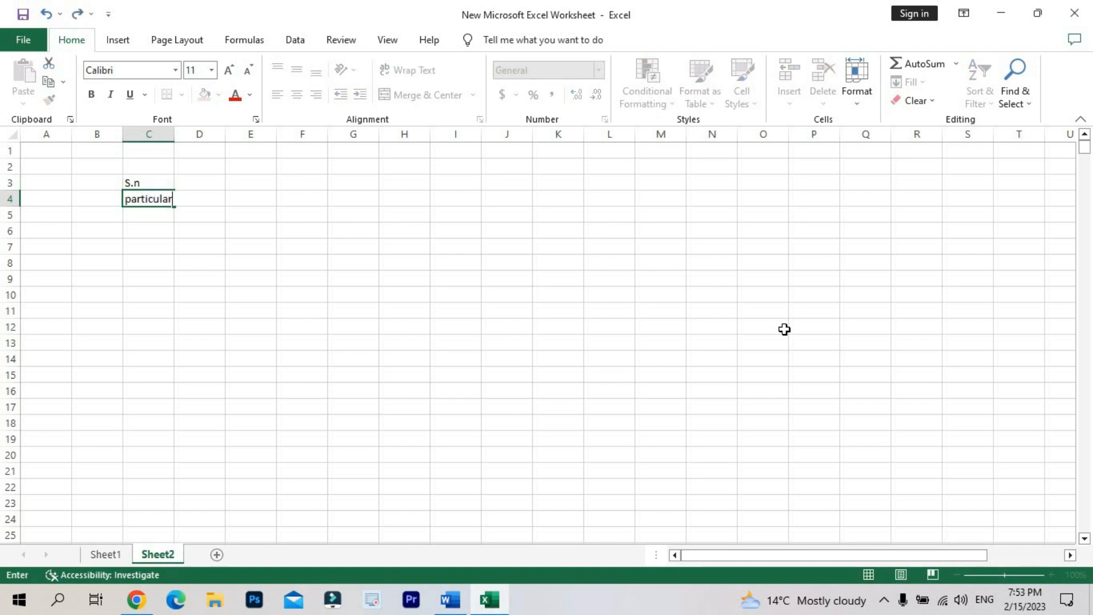
pyautogui.press('Return')
pyautogui.write('amount')
pyautogui.press('Return')
pyautogui.write('discount')
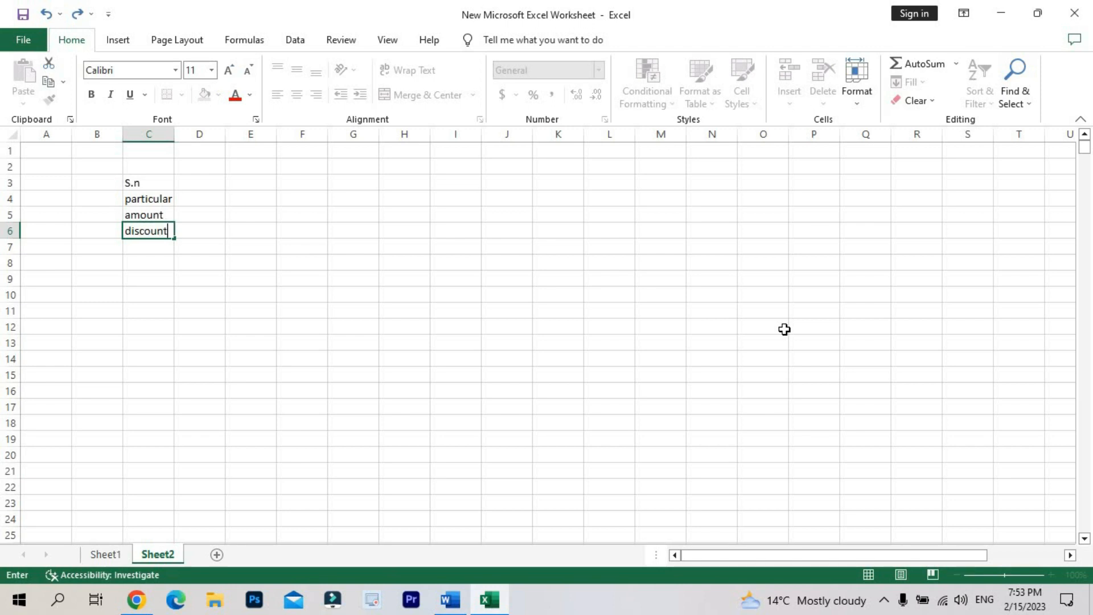
pyautogui.press('Return')
pyautogui.write('to')
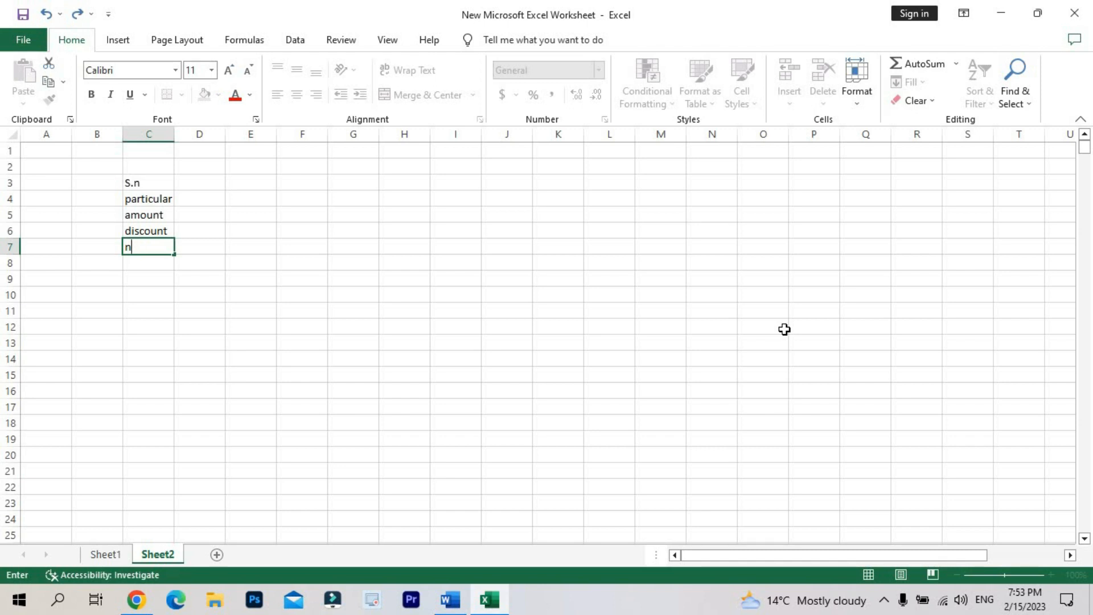
pyautogui.write('tal')
pyautogui.click(285, 385)
# - Enlarge the font of the labels in C3:C7 to 24 pt
pyautogui.moveTo(148, 183); pyautogui.dragTo(148, 240)
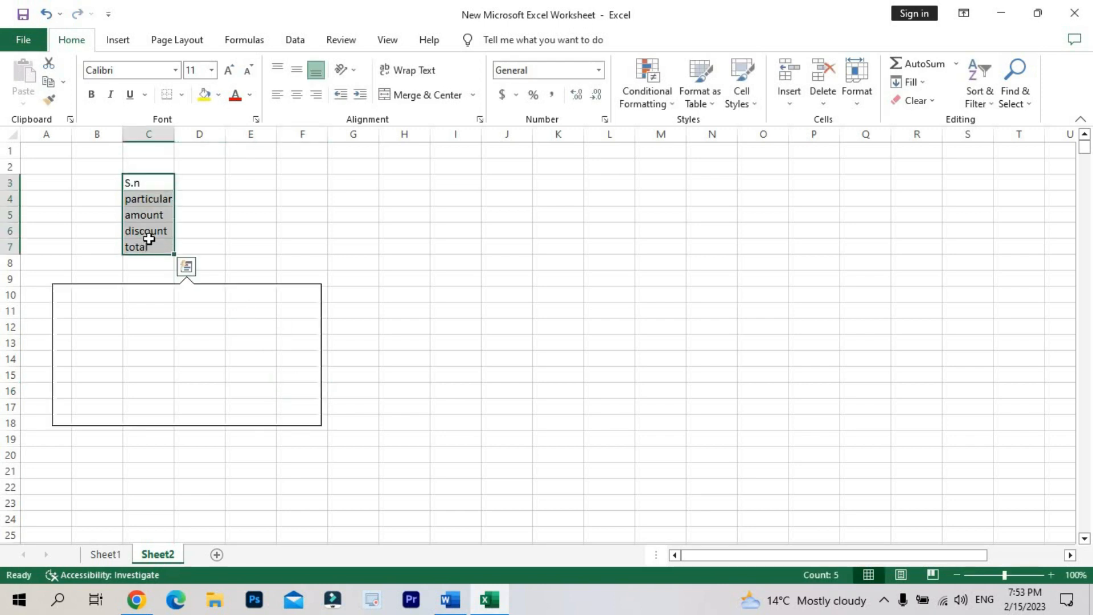
pyautogui.click(229, 71)
pyautogui.click(229, 70)
pyautogui.click(229, 71)
pyautogui.click(229, 71)
pyautogui.click(229, 70)
pyautogui.click(230, 71)
pyautogui.click(229, 71)
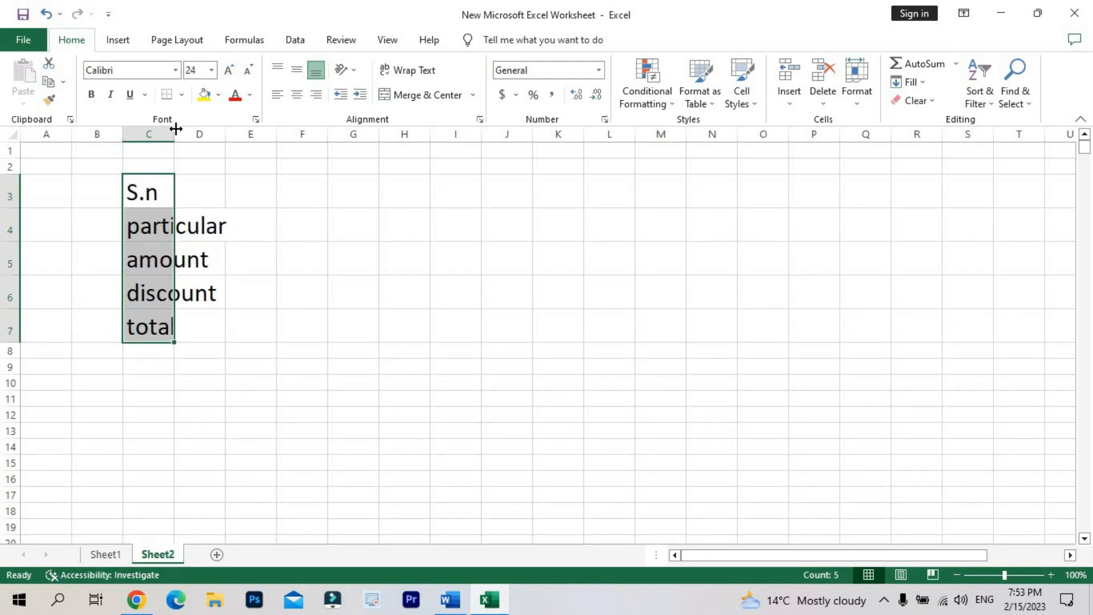
# - AutoFit the width of column C to the labels in C3:C7
pyautogui.hotkey('alt', 'h')
pyautogui.press('o')
pyautogui.press('i')
pyautogui.click(266, 322)
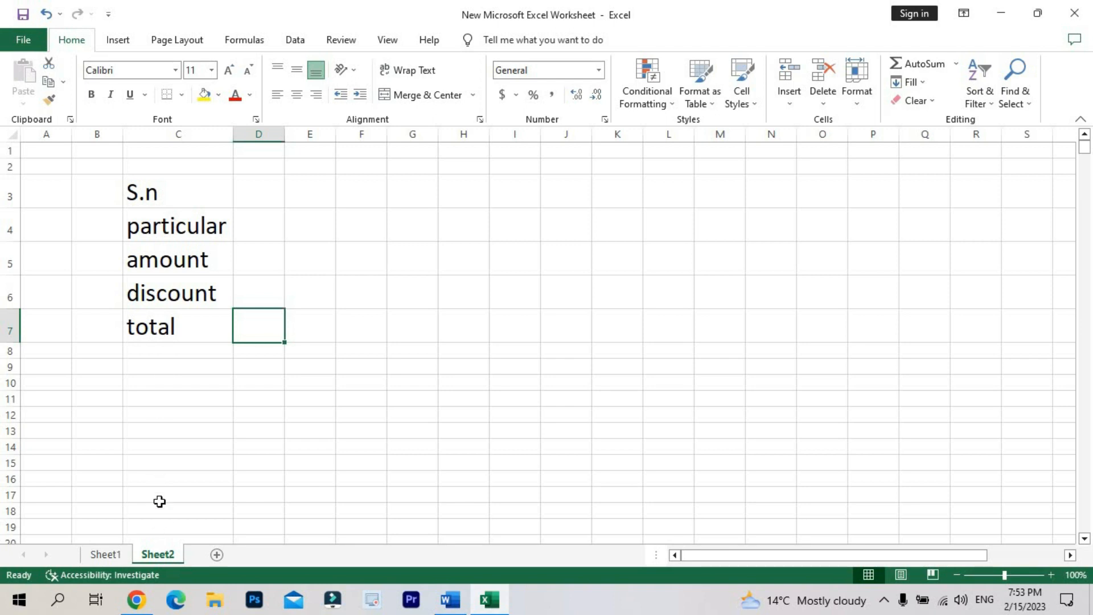
# - Apply all borders to the label cells C3:C7
pyautogui.moveTo(149, 195); pyautogui.dragTo(156, 325)
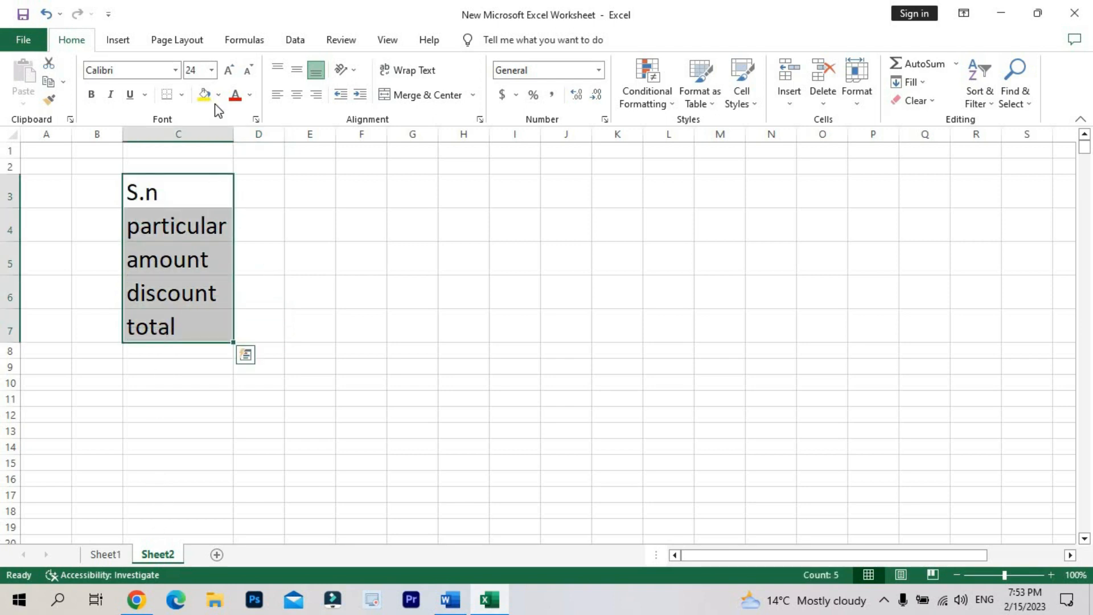
pyautogui.click(183, 95)
pyautogui.click(205, 232)
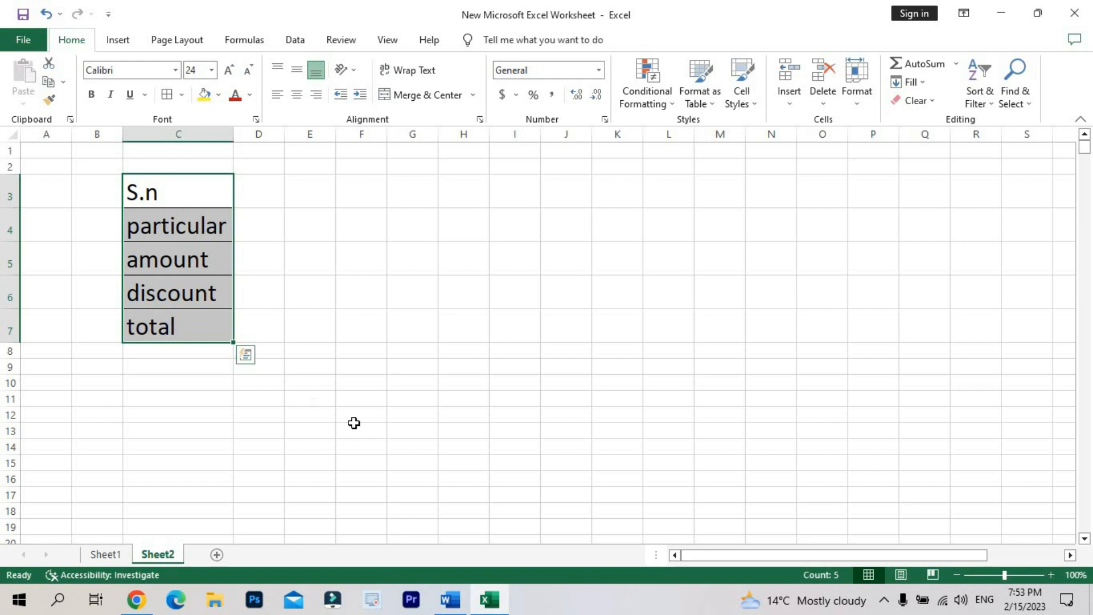
pyautogui.click(233, 479)
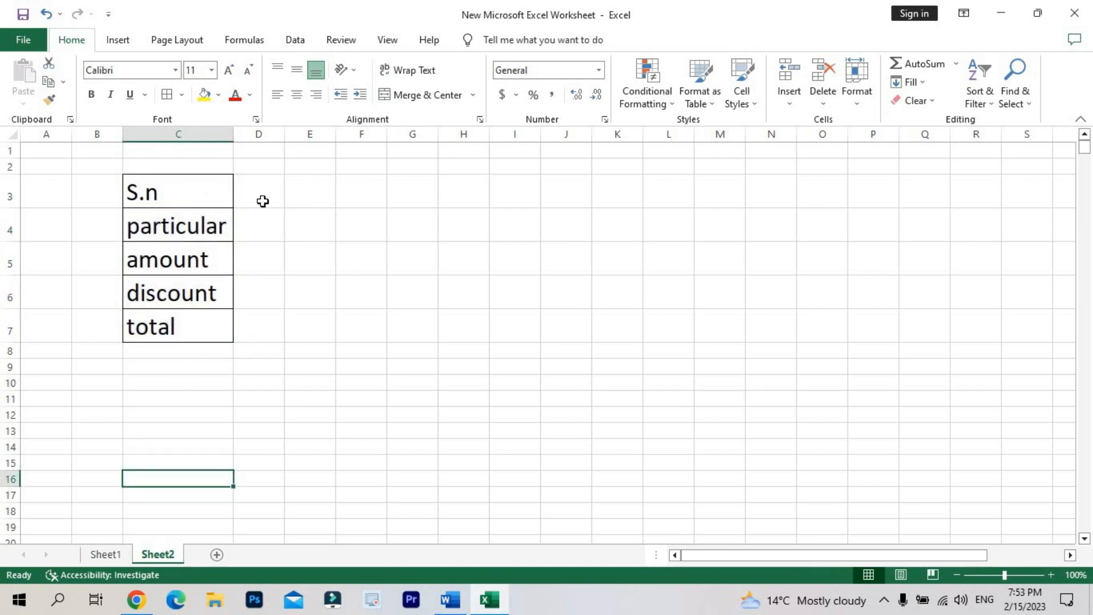
pyautogui.moveTo(256, 194); pyautogui.dragTo(810, 195)
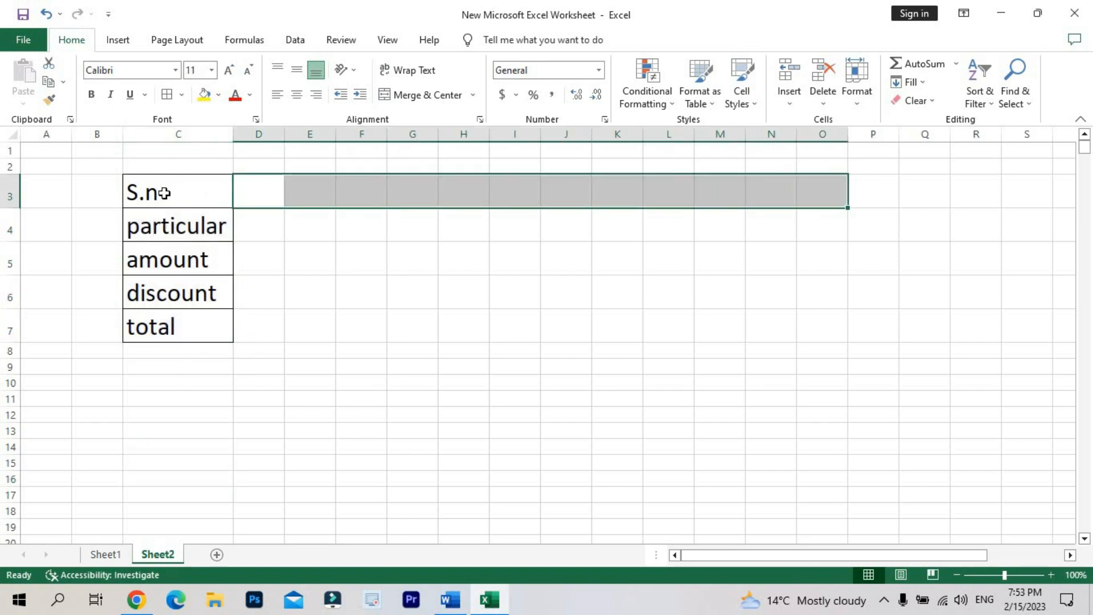
pyautogui.moveTo(157, 196); pyautogui.dragTo(170, 259)
pyautogui.moveTo(171, 431); pyautogui.dragTo(171, 431)
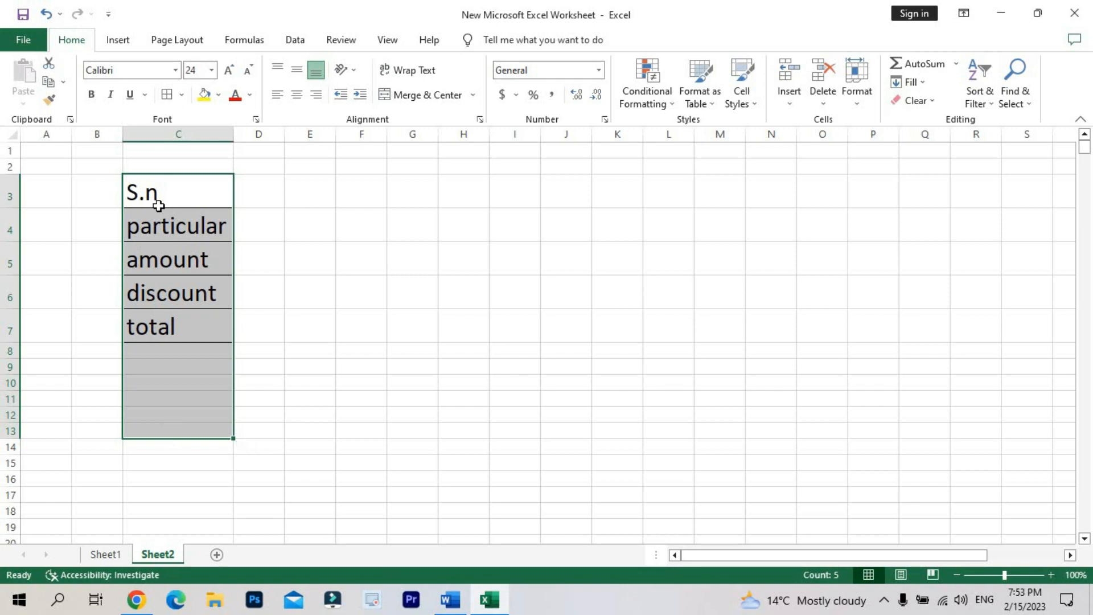
pyautogui.click(248, 190)
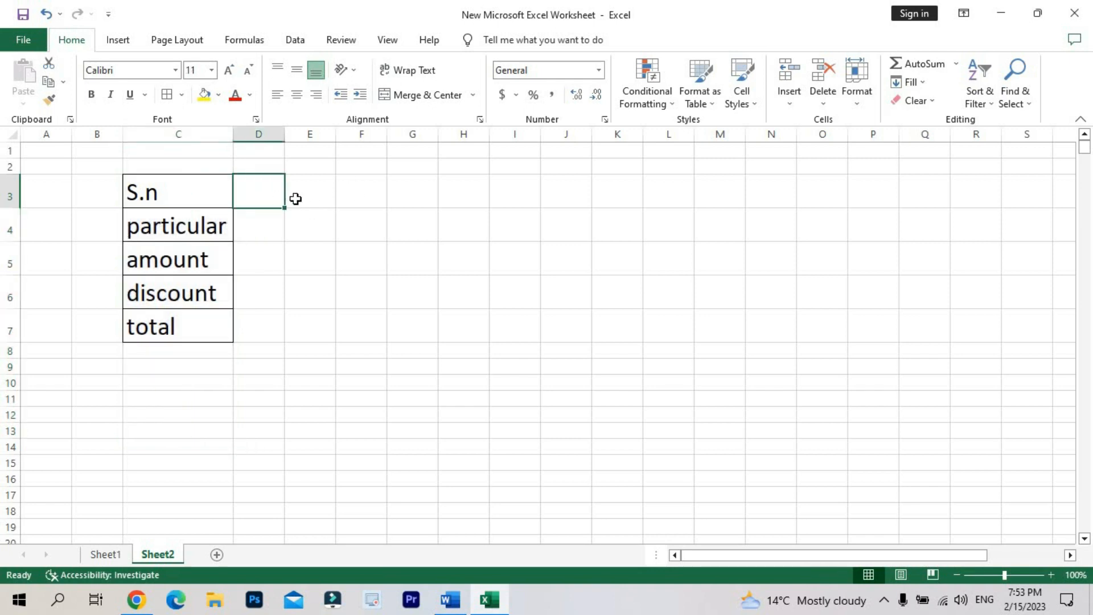
pyautogui.press('Right')
pyautogui.press('Right')
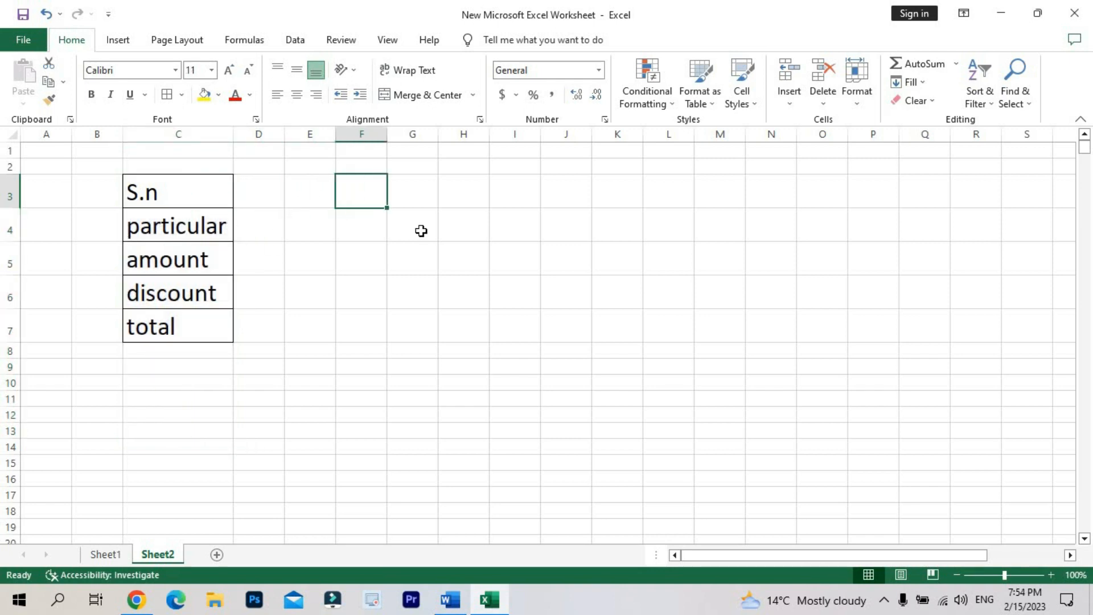
pyautogui.click(463, 188)
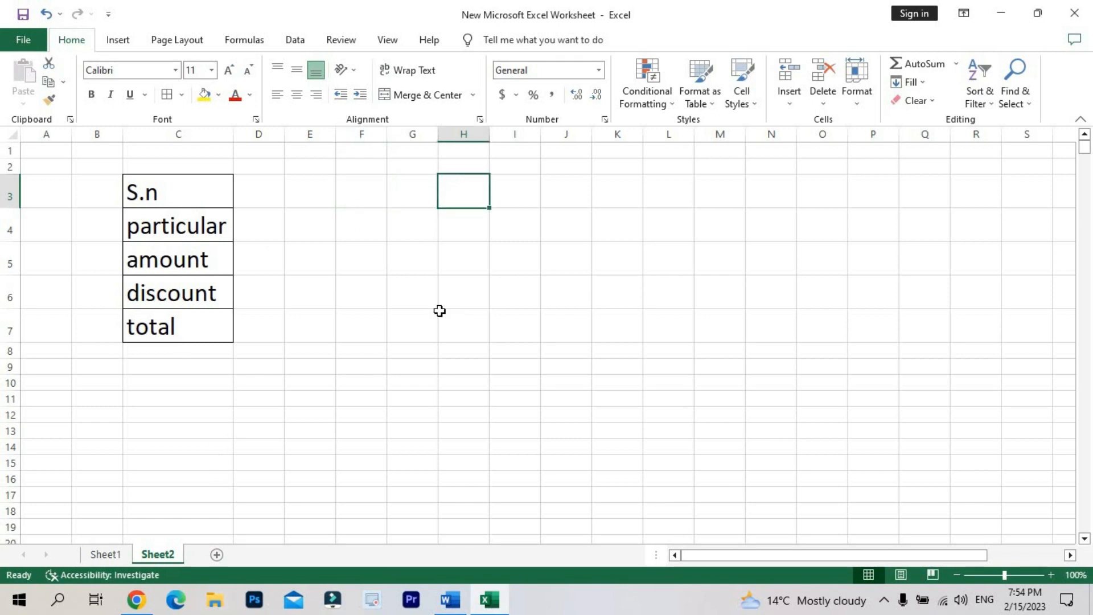
pyautogui.moveTo(164, 191); pyautogui.dragTo(154, 325)
pyautogui.click(249, 188)
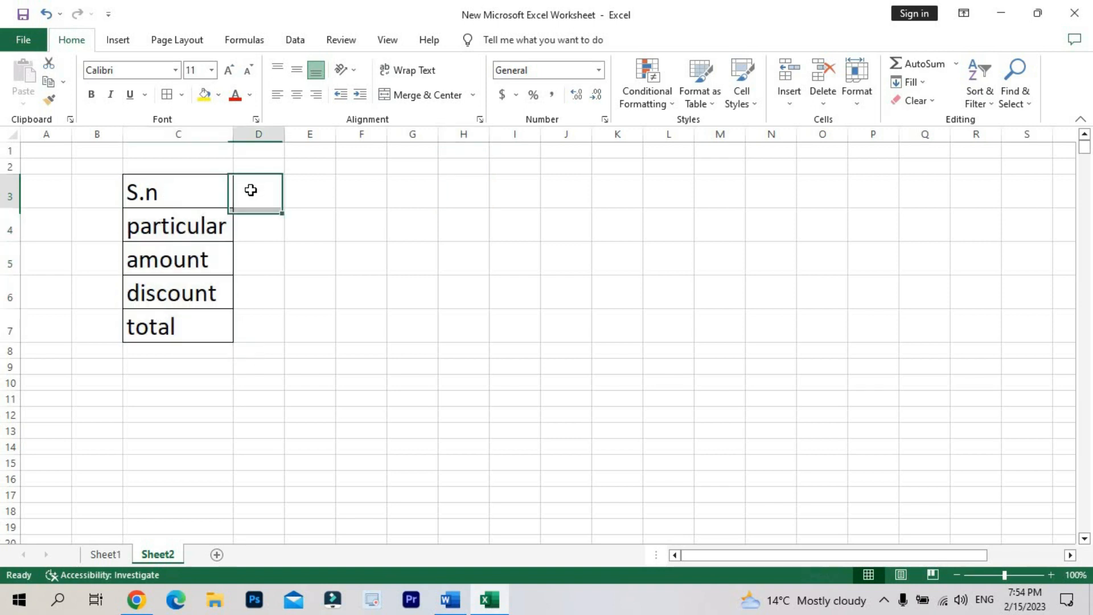
# - Copy the labels in C3:C7 and paste them transposed into row 3 starting at D3, using Paste Special with Transpose
pyautogui.moveTo(207, 190); pyautogui.dragTo(183, 328)
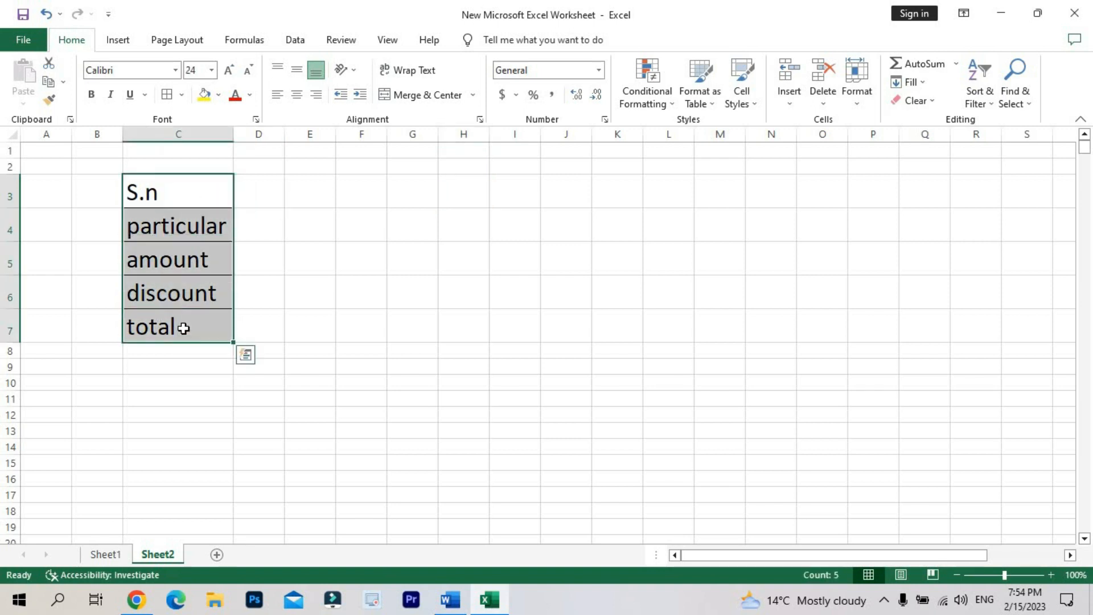
pyautogui.hotkey('ctrl', 'c')
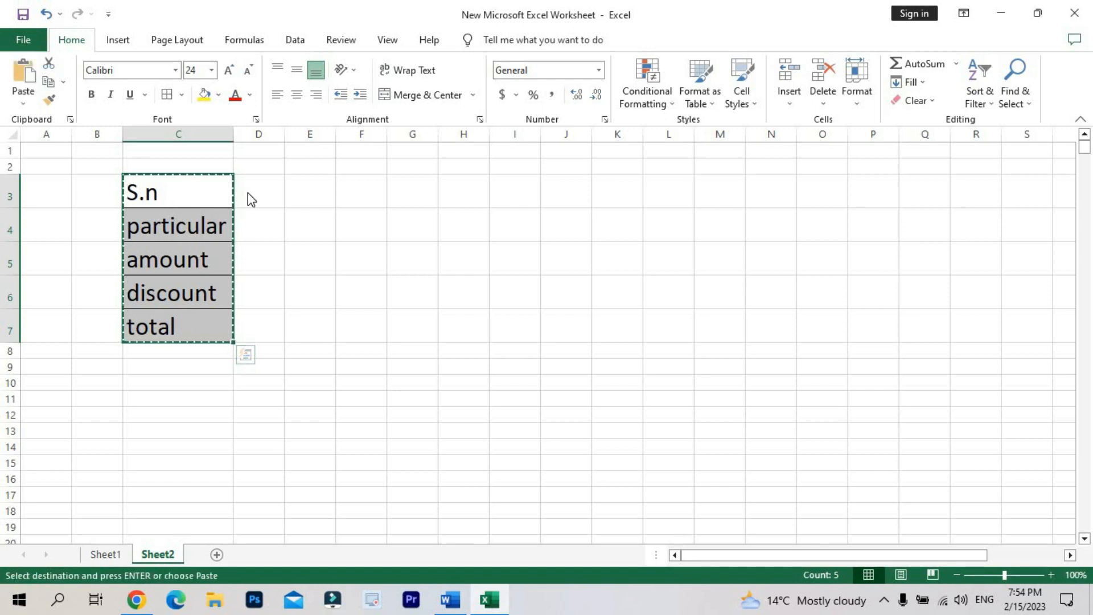
pyautogui.rightClick(249, 193)
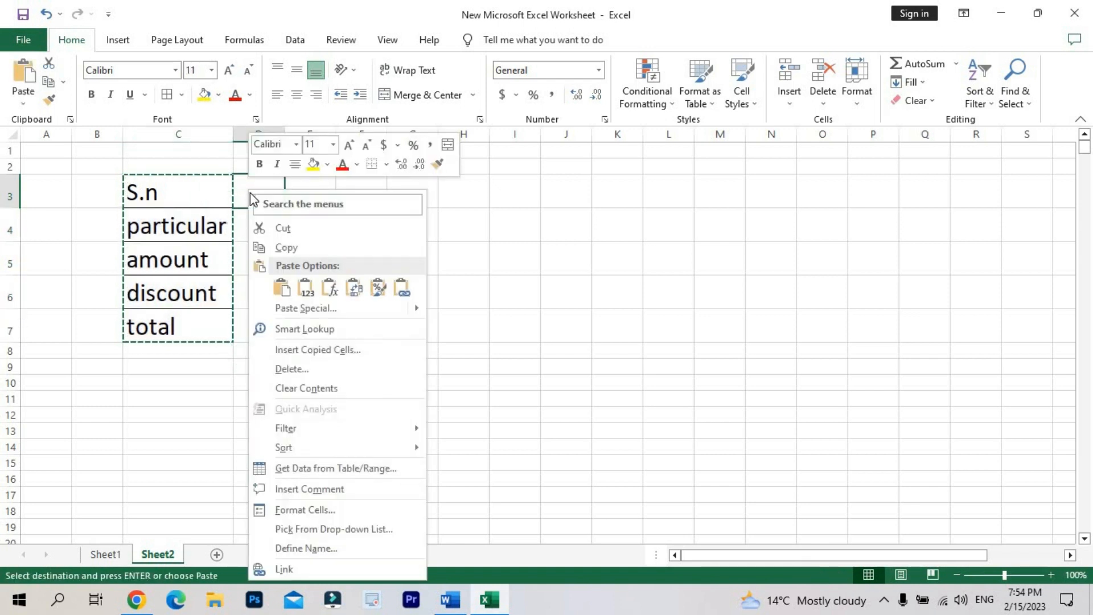
pyautogui.click(304, 309)
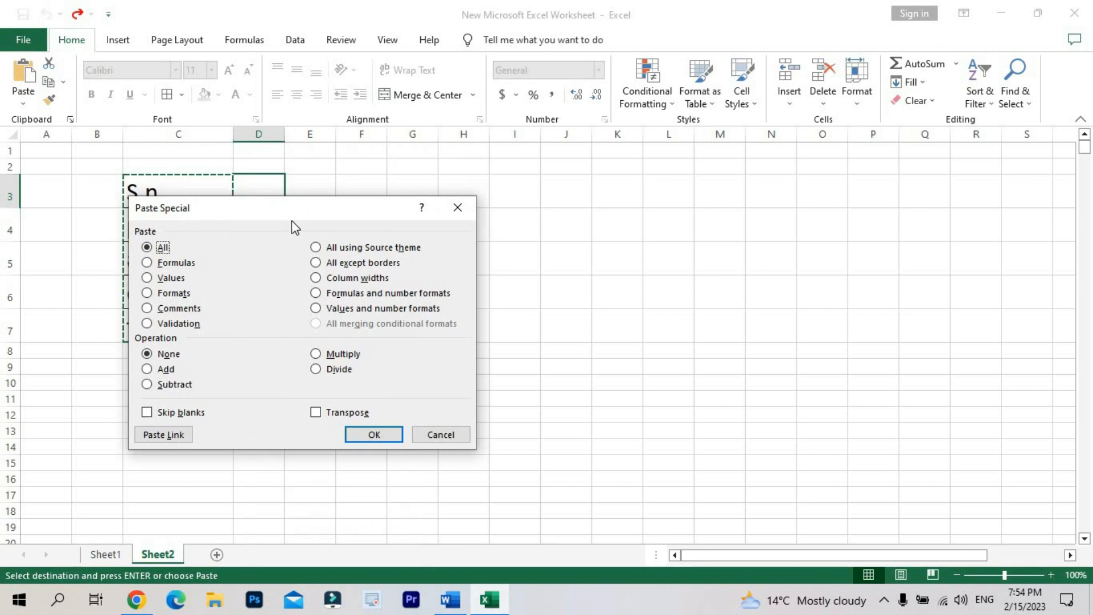
pyautogui.moveTo(434, 214); pyautogui.dragTo(747, 195)
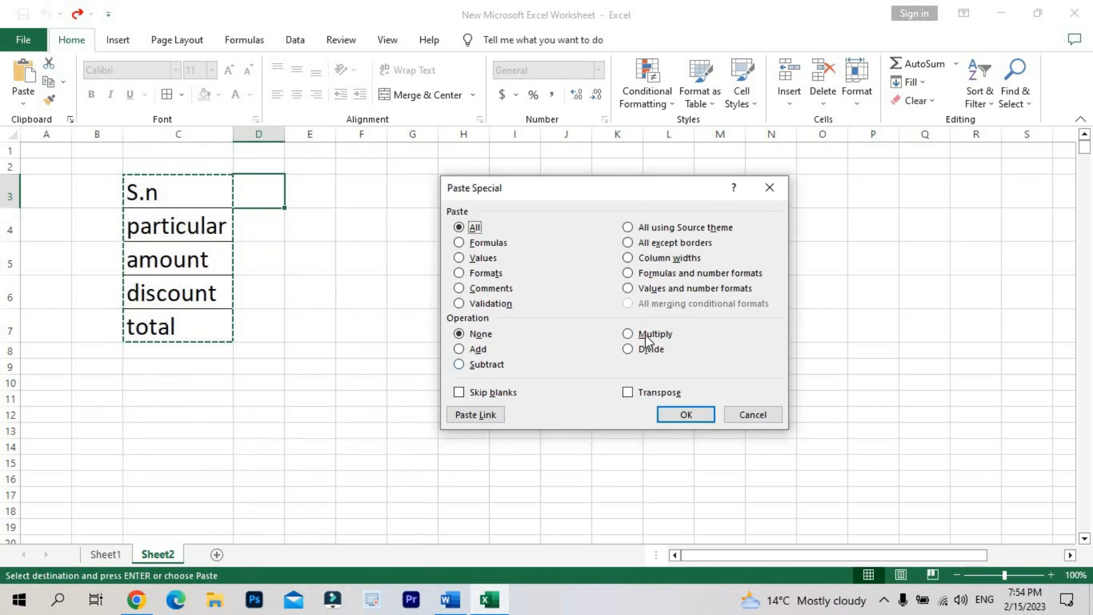
pyautogui.click(628, 393)
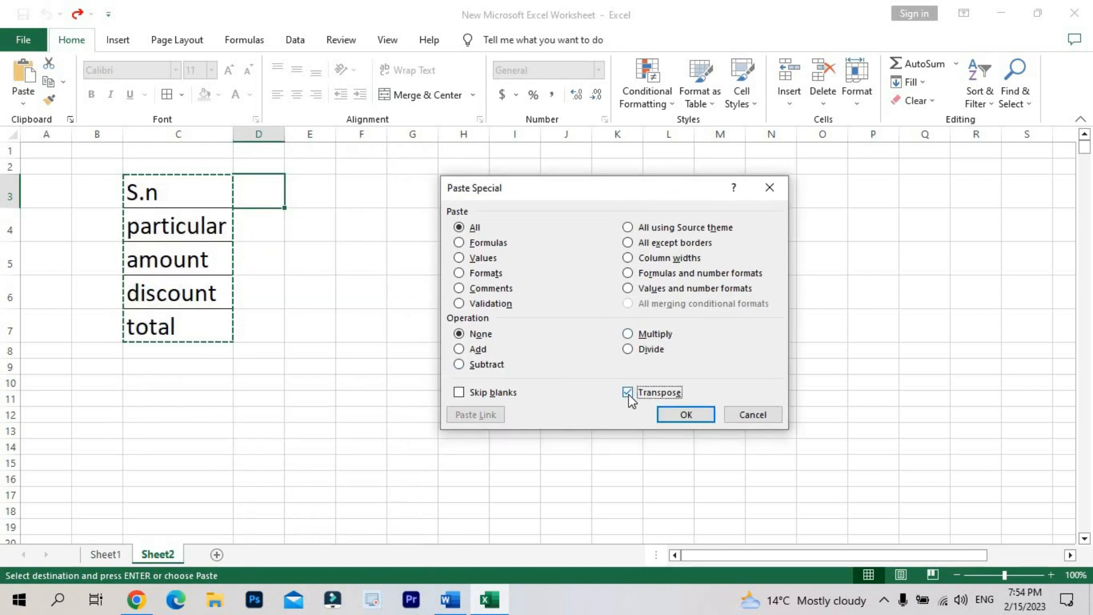
pyautogui.click(675, 413)
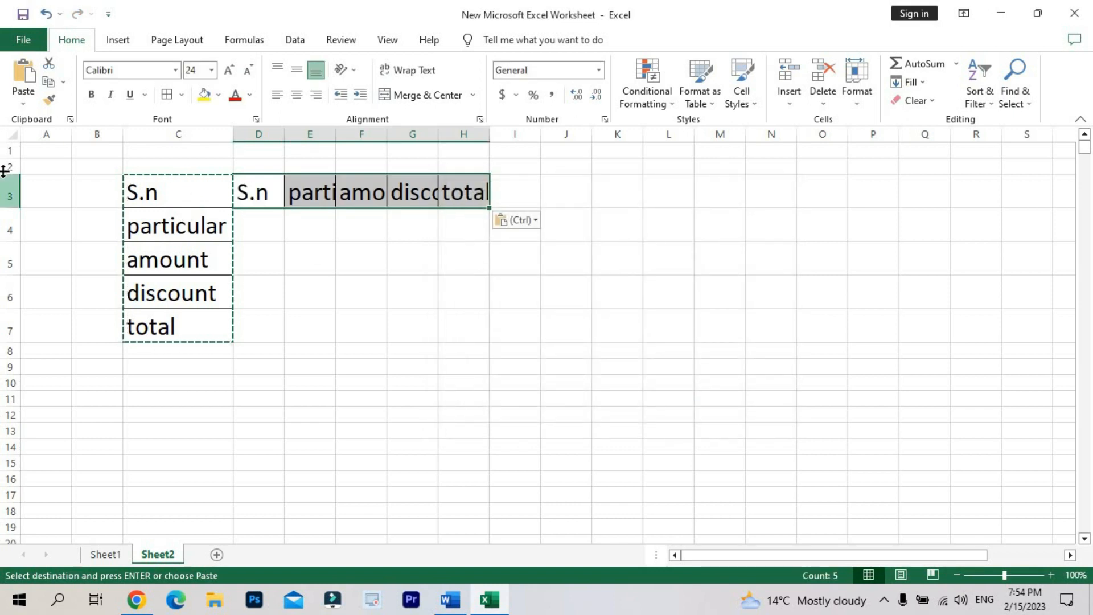
# - AutoFit all column widths on the sheet to their contents and end the copy mode
pyautogui.click(14, 135)
pyautogui.doubleClick(285, 134)
pyautogui.click(476, 310)
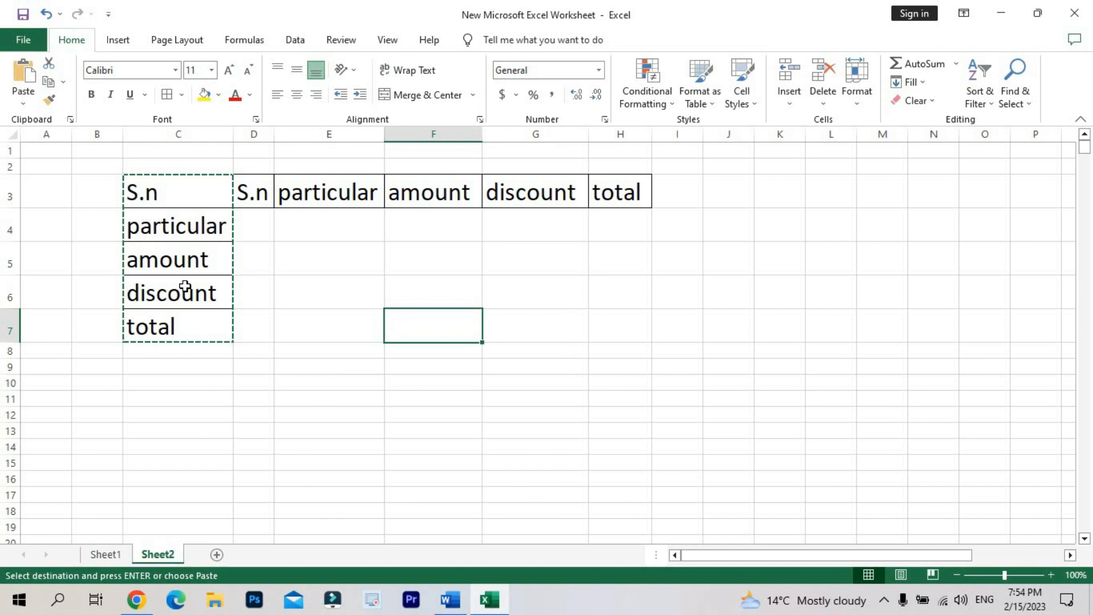
pyautogui.doubleClick(298, 257)
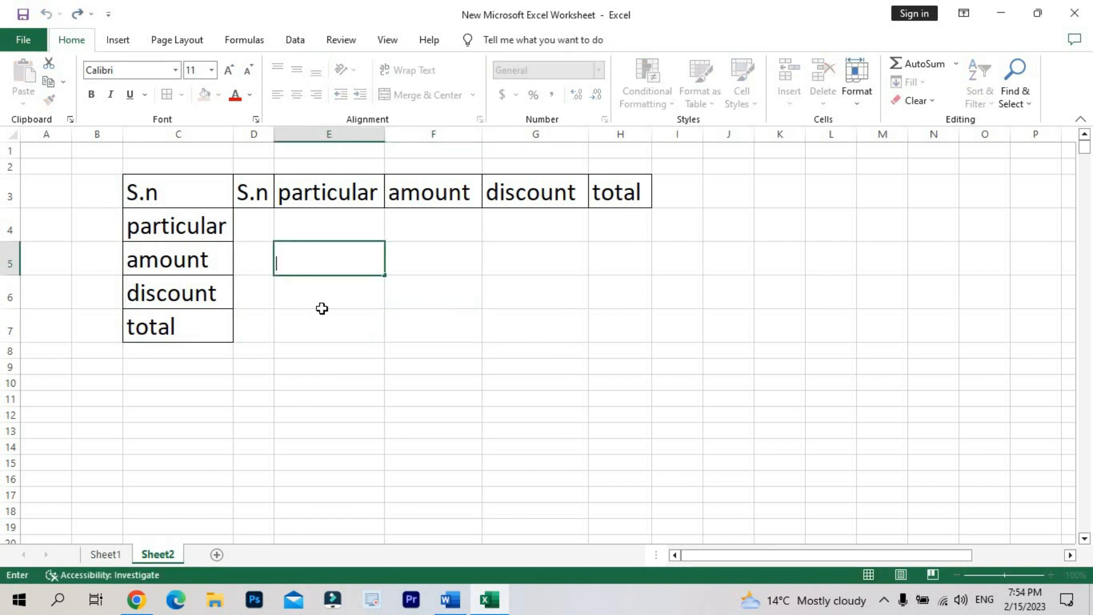
pyautogui.click(322, 308)
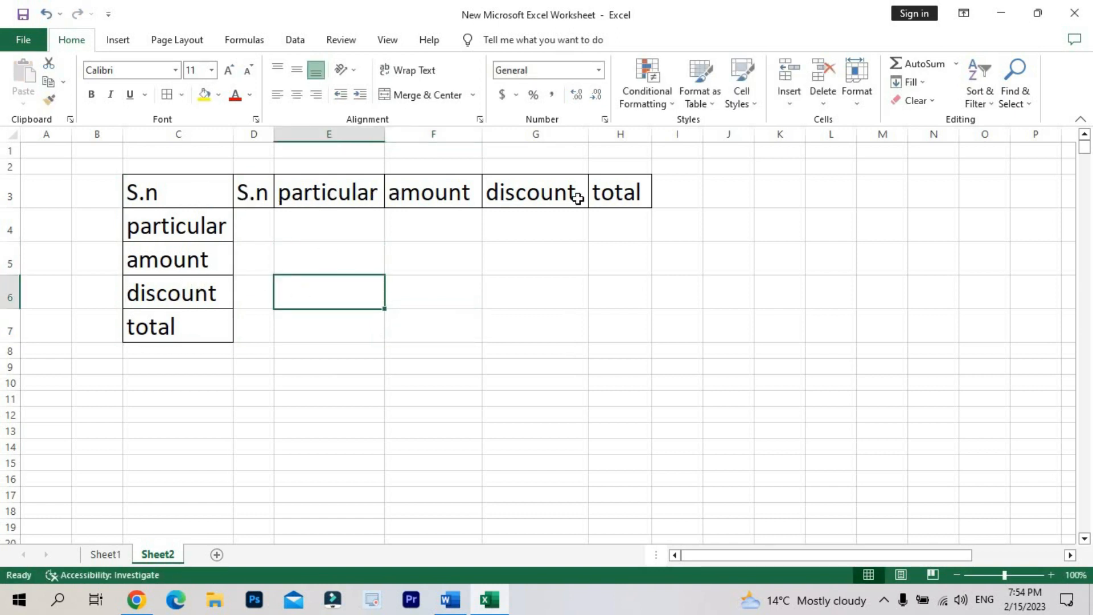
# - Delete column C with the original vertical labels
pyautogui.rightClick(182, 135)
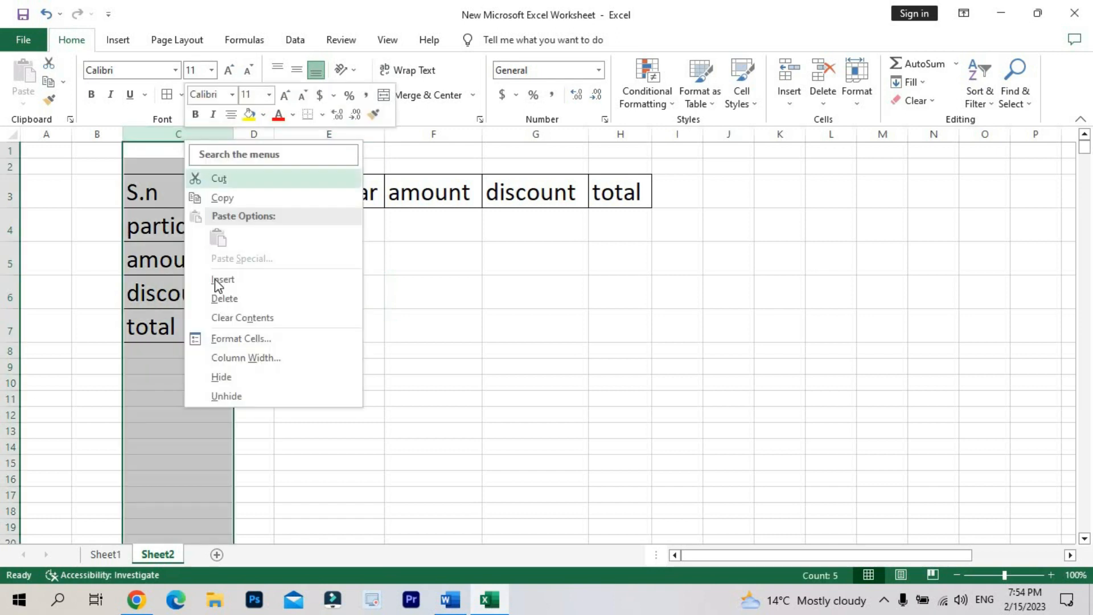
pyautogui.click(253, 296)
pyautogui.click(375, 313)
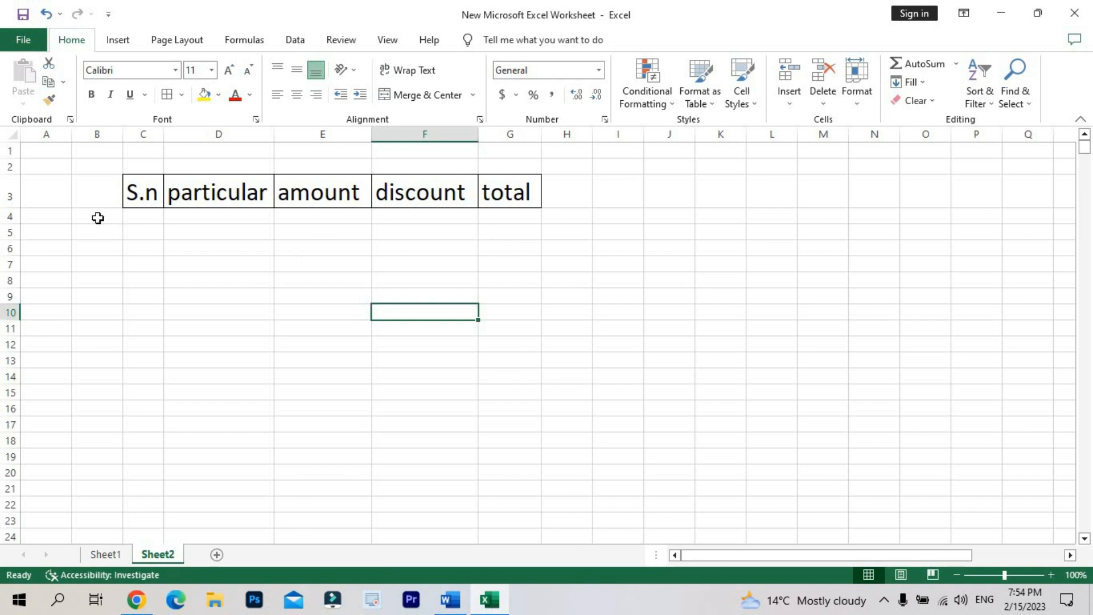
# - Delete row 3 with the transposed header labels to empty the sheet
pyautogui.click(9, 188)
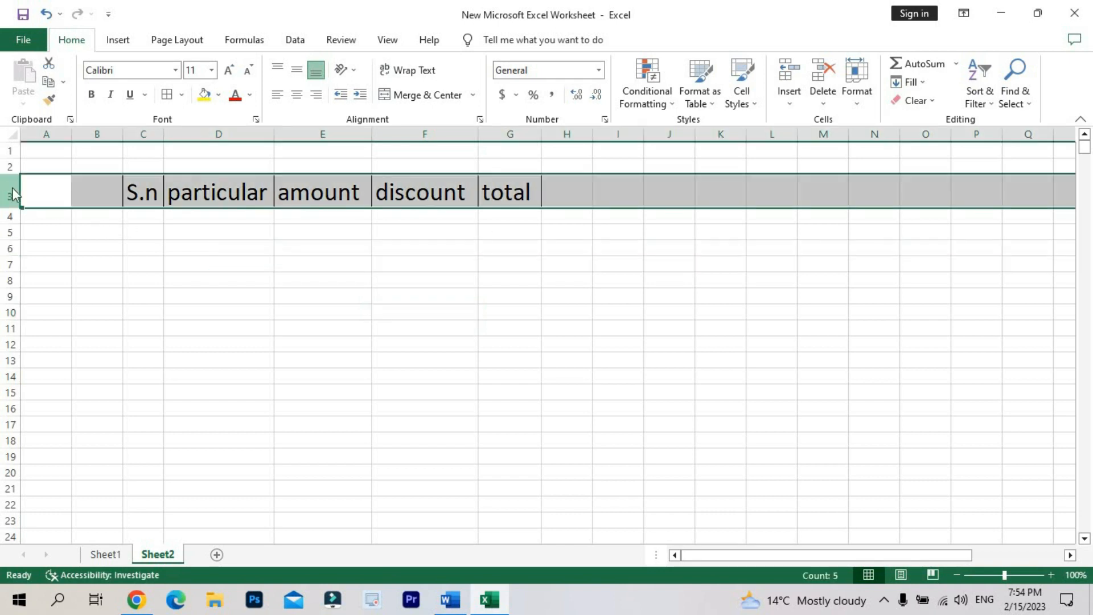
pyautogui.rightClick(12, 187)
pyautogui.click(49, 348)
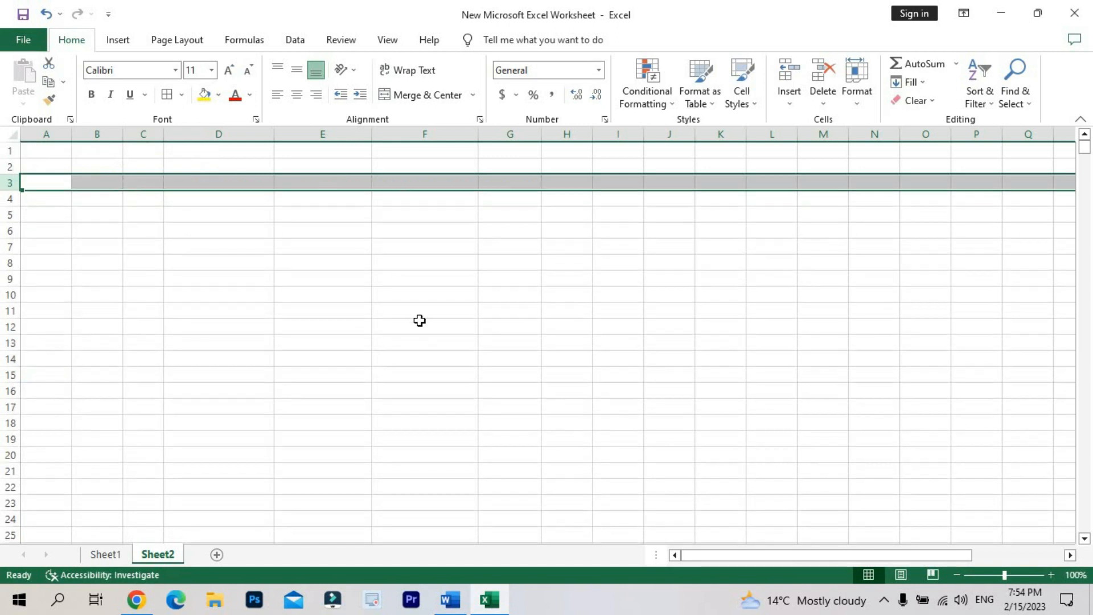
pyautogui.click(440, 310)
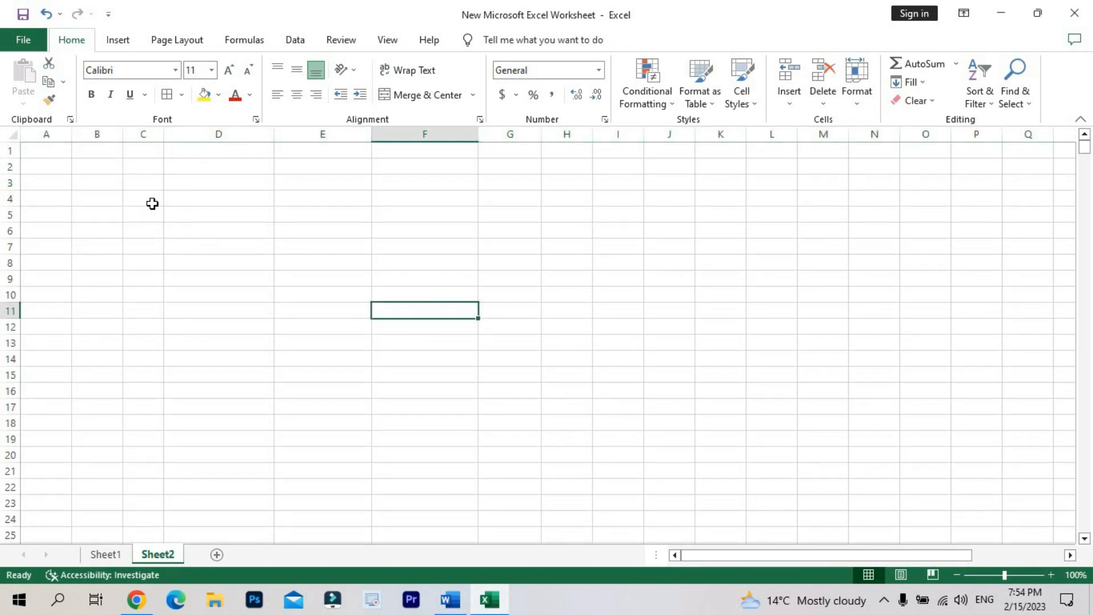
# - Narrow column D to about the width of column B
pyautogui.click(195, 185)
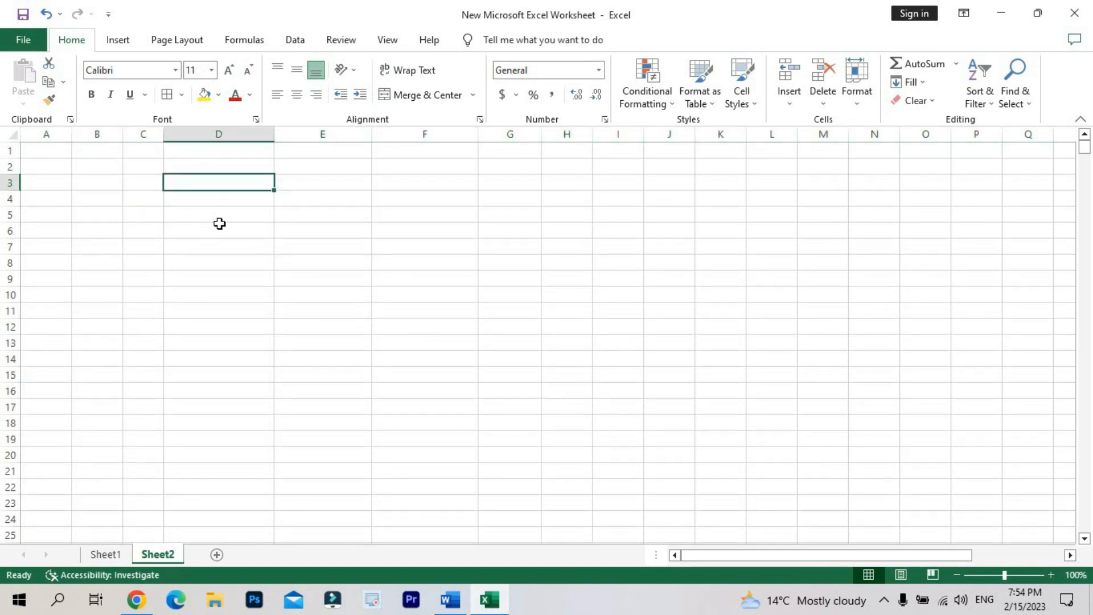
pyautogui.click(195, 202)
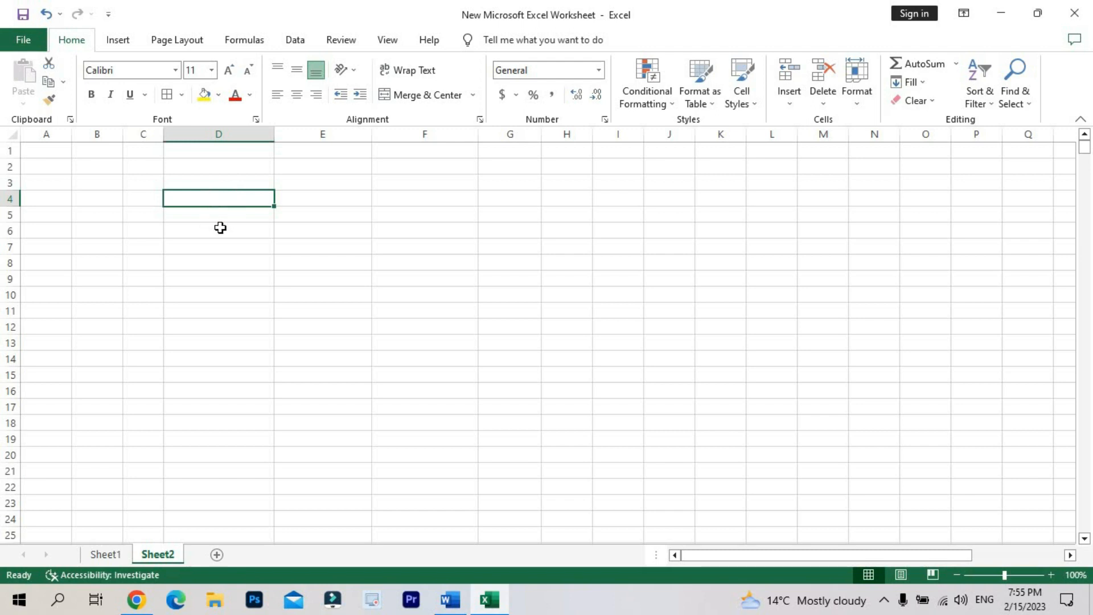
pyautogui.moveTo(273, 134); pyautogui.dragTo(212, 136)
pyautogui.click(357, 298)
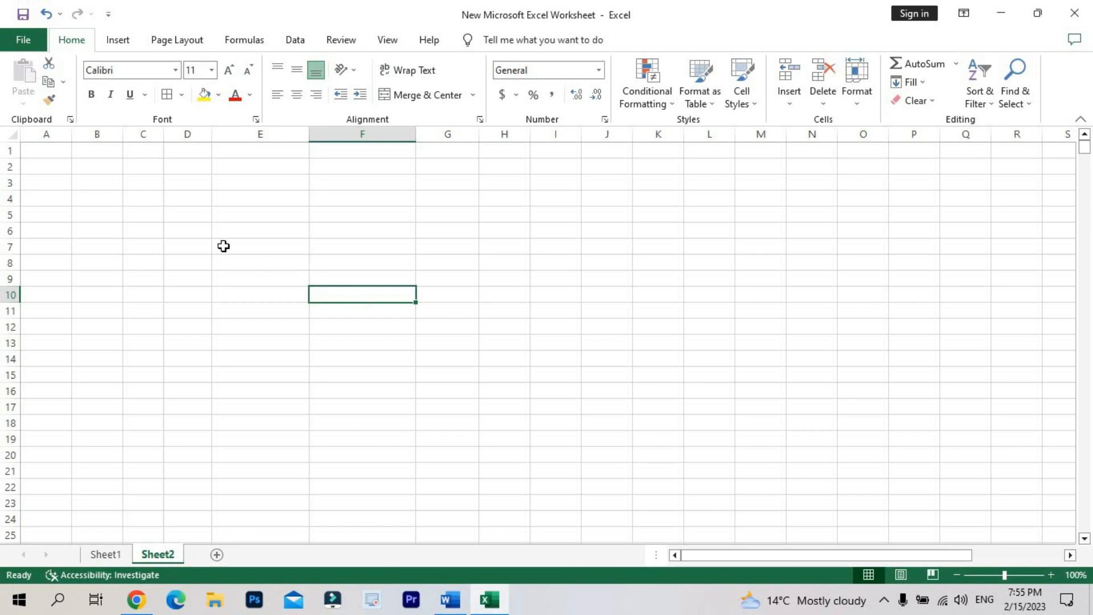
# - Fill cells D3:D24 at once with random numbers using the formula =RANDBETWEEN(10,4000)
pyautogui.click(189, 187)
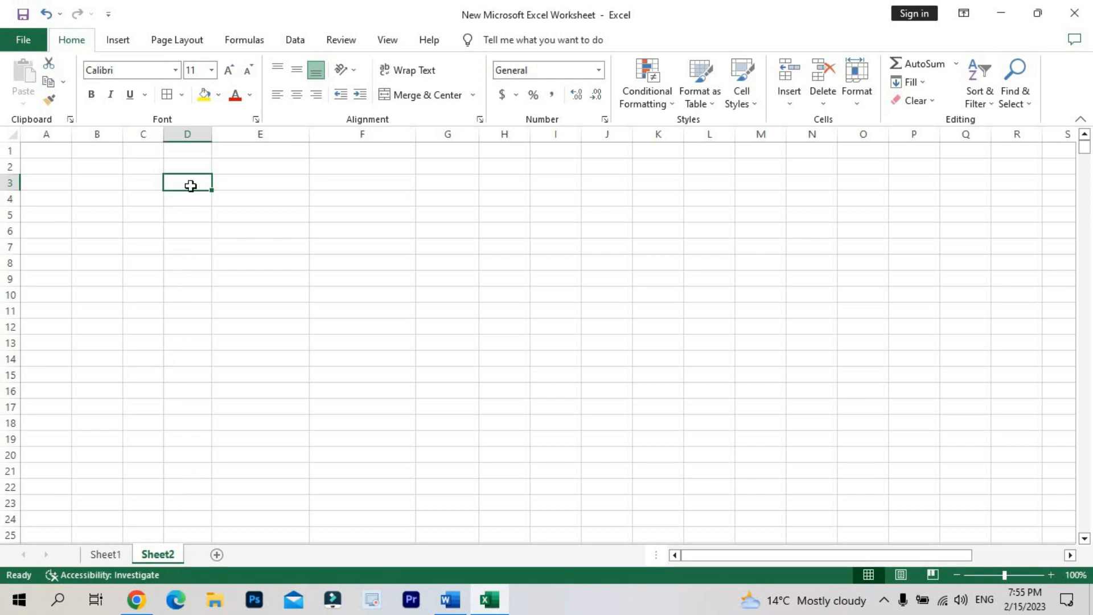
pyautogui.moveTo(192, 184); pyautogui.dragTo(181, 518)
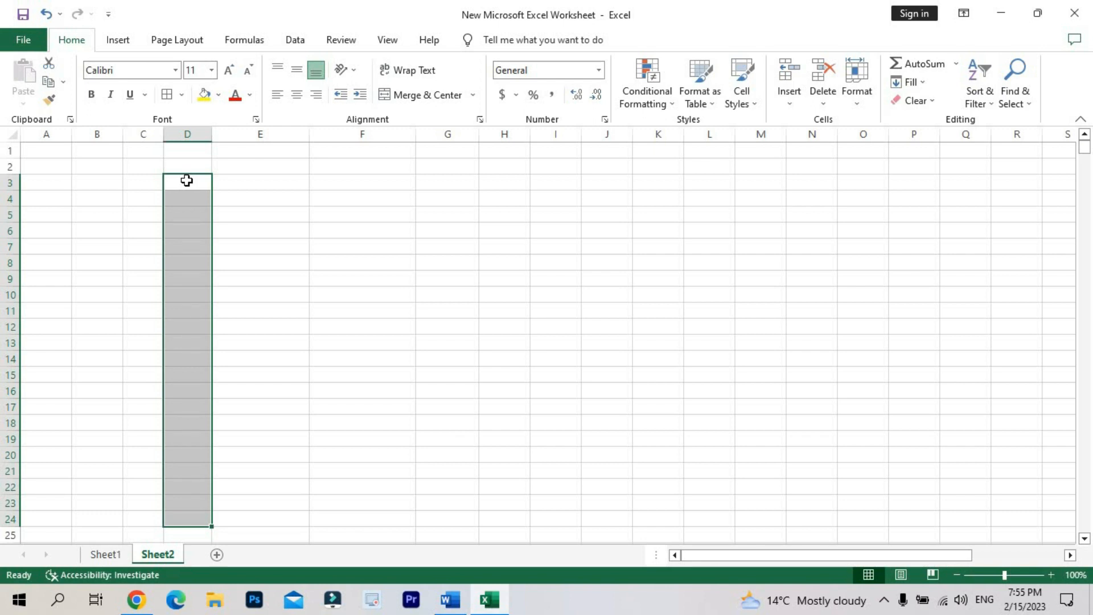
pyautogui.write('=')
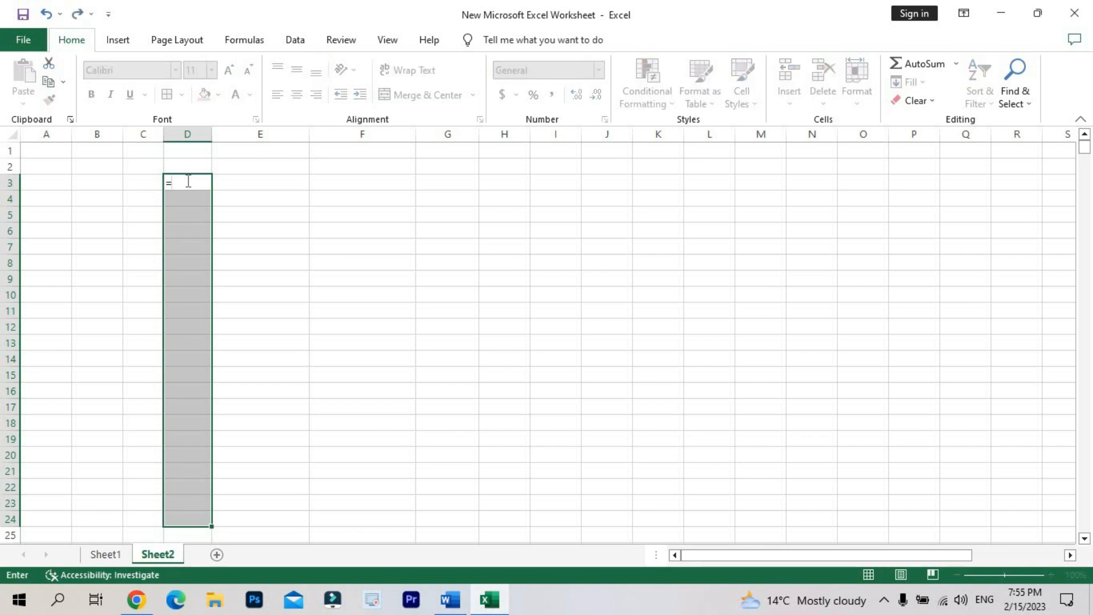
pyautogui.write('rand')
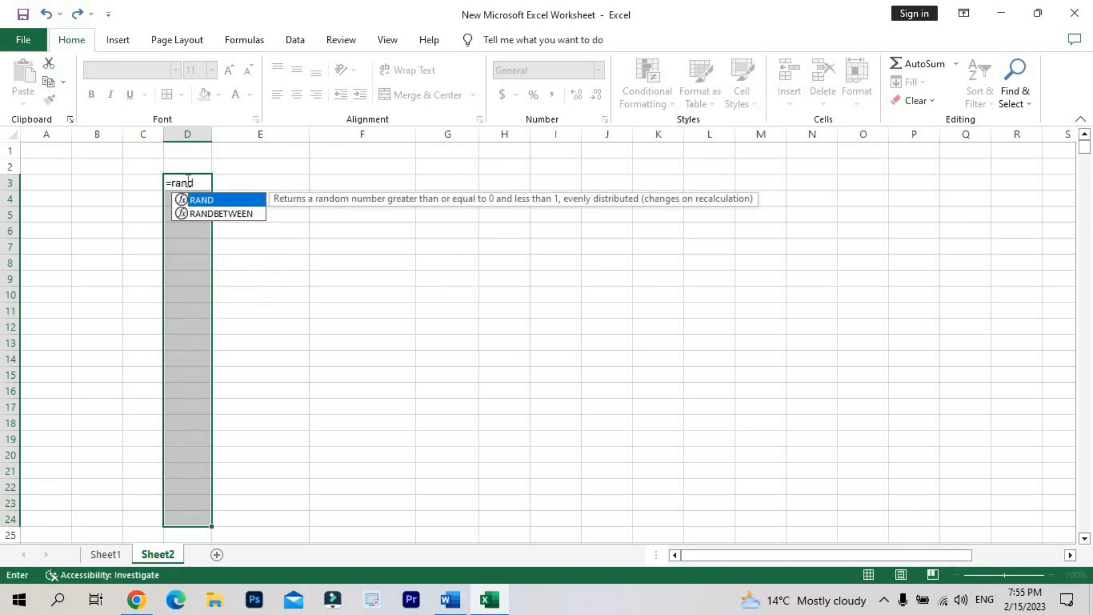
pyautogui.click(227, 213)
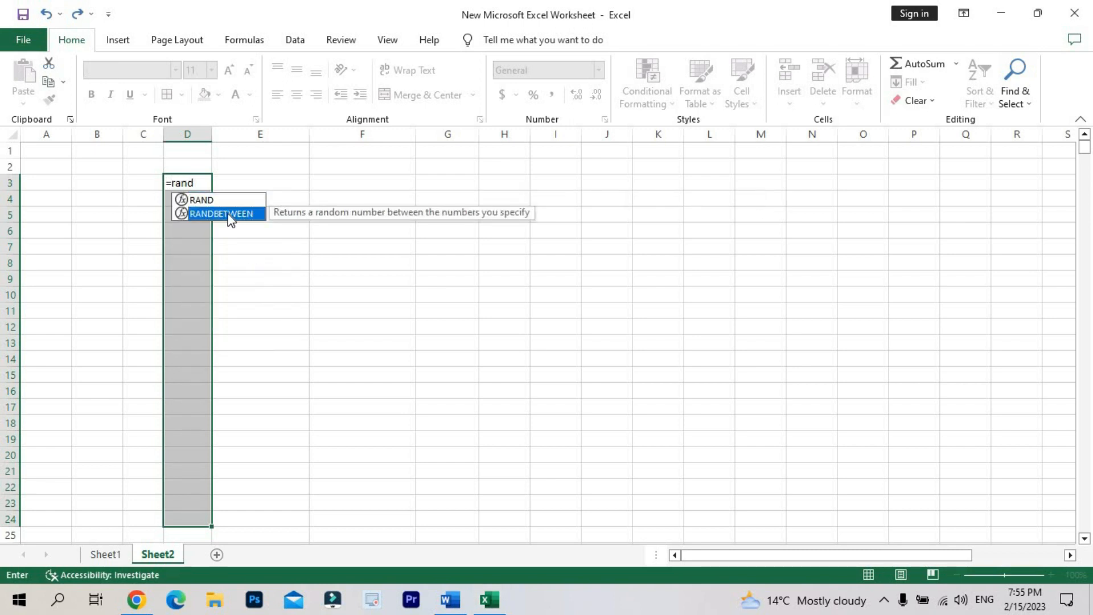
pyautogui.doubleClick(227, 213)
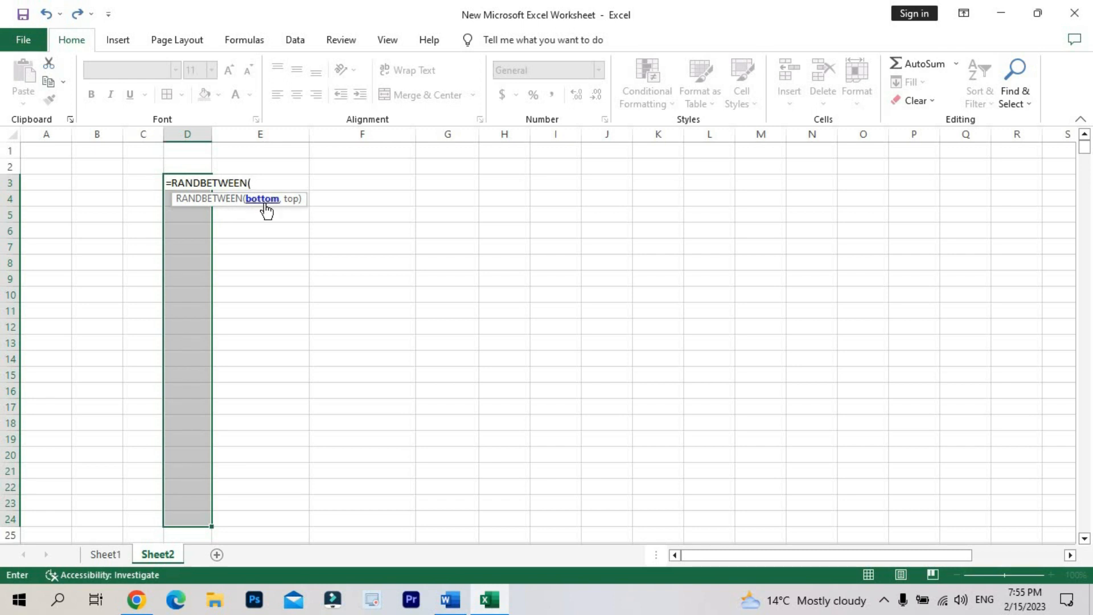
pyautogui.write('10,')
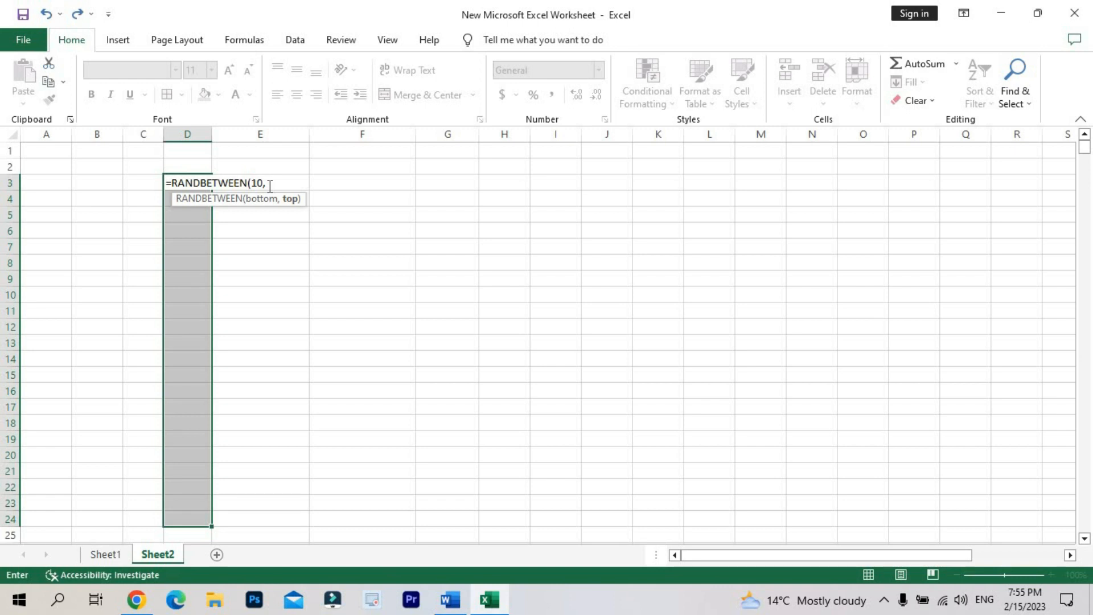
pyautogui.write('4000)')
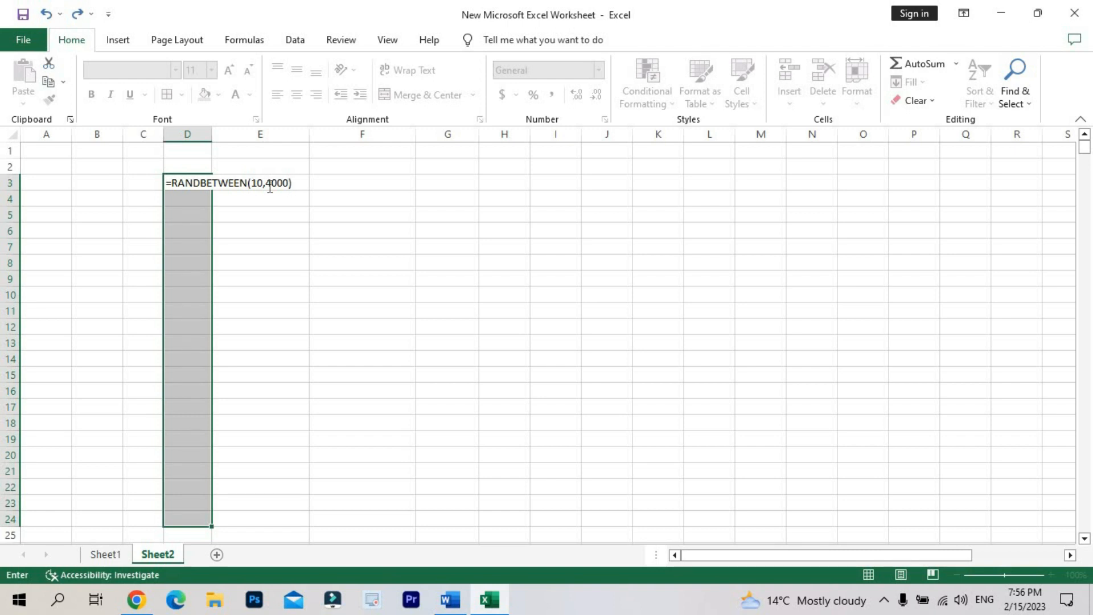
pyautogui.hotkey('ctrl', 'Return')
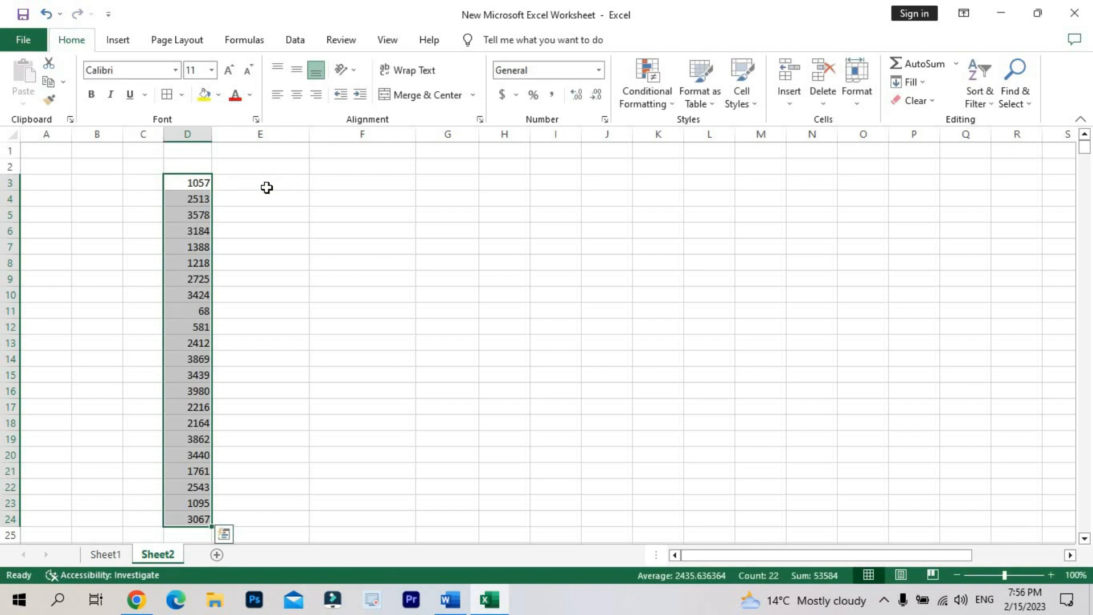
pyautogui.click(193, 183)
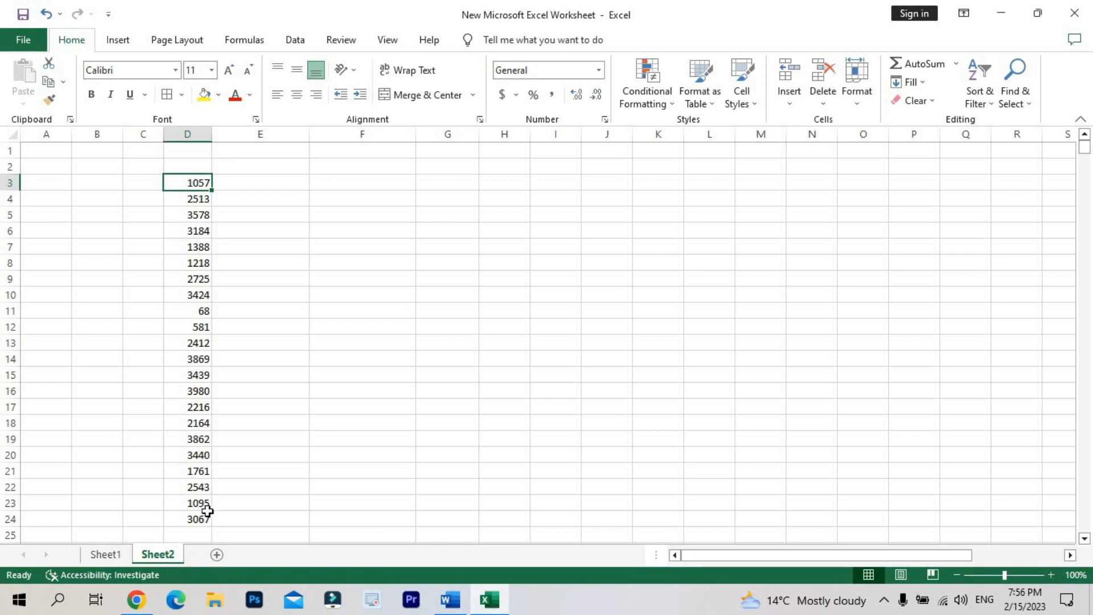
# - Make the random numbers recalculate by entering 2 in F7, f in F9, f in G8 and j in G11
pyautogui.click(359, 244)
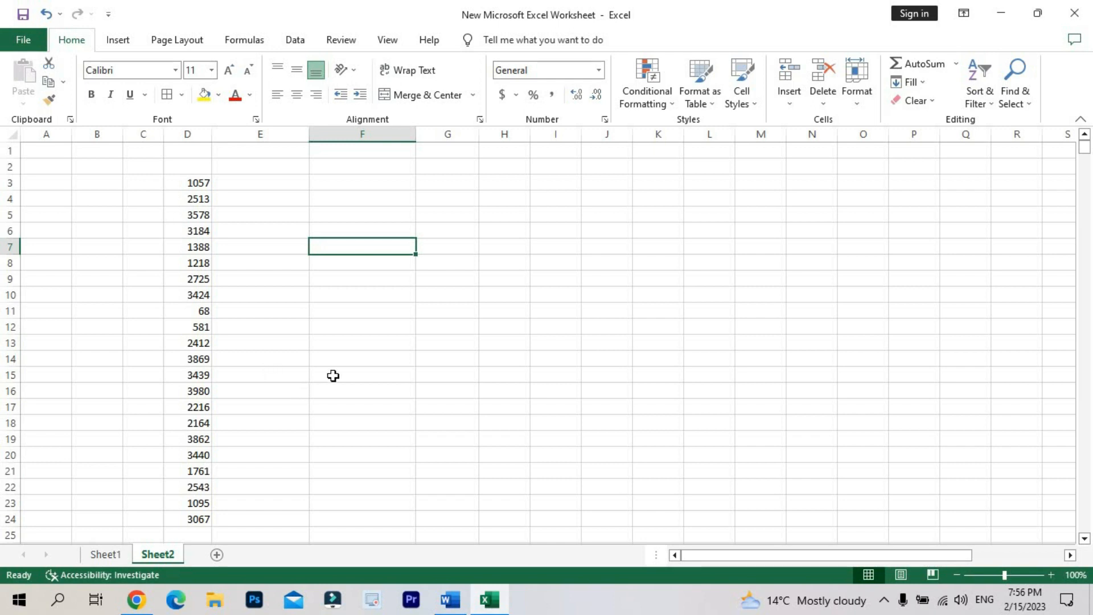
pyautogui.write('2')
pyautogui.click(505, 344)
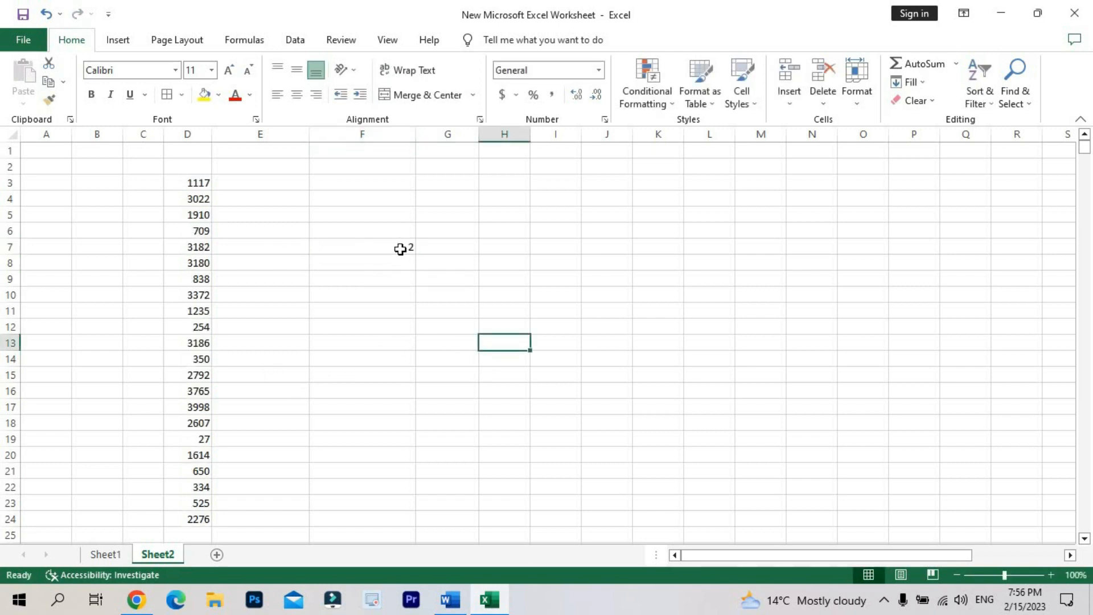
pyautogui.click(413, 279)
pyautogui.write('f')
pyautogui.click(532, 307)
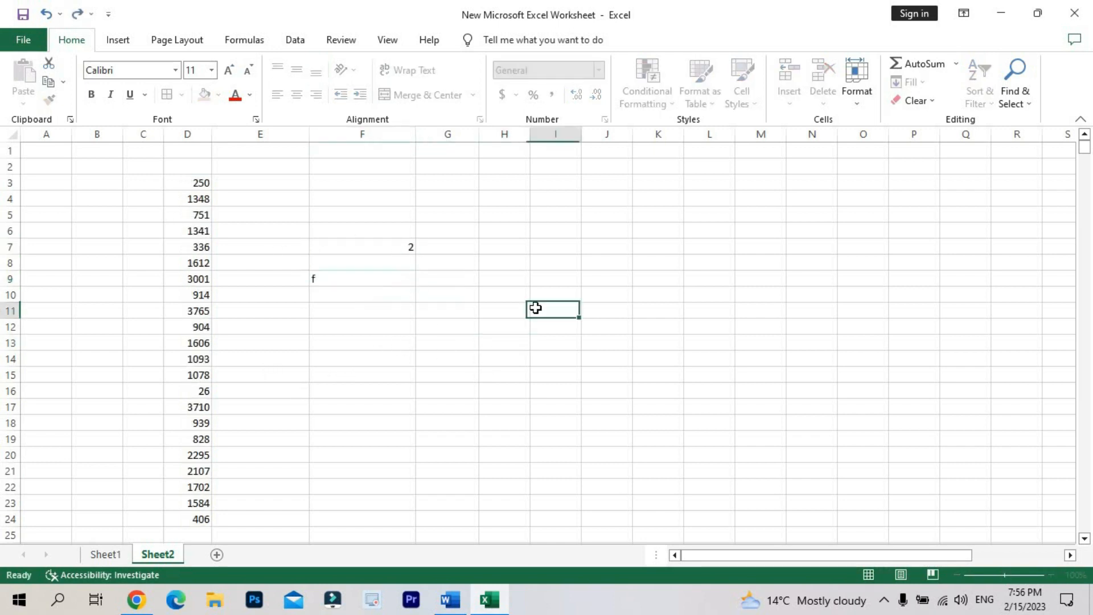
pyautogui.click(427, 266)
pyautogui.write('f')
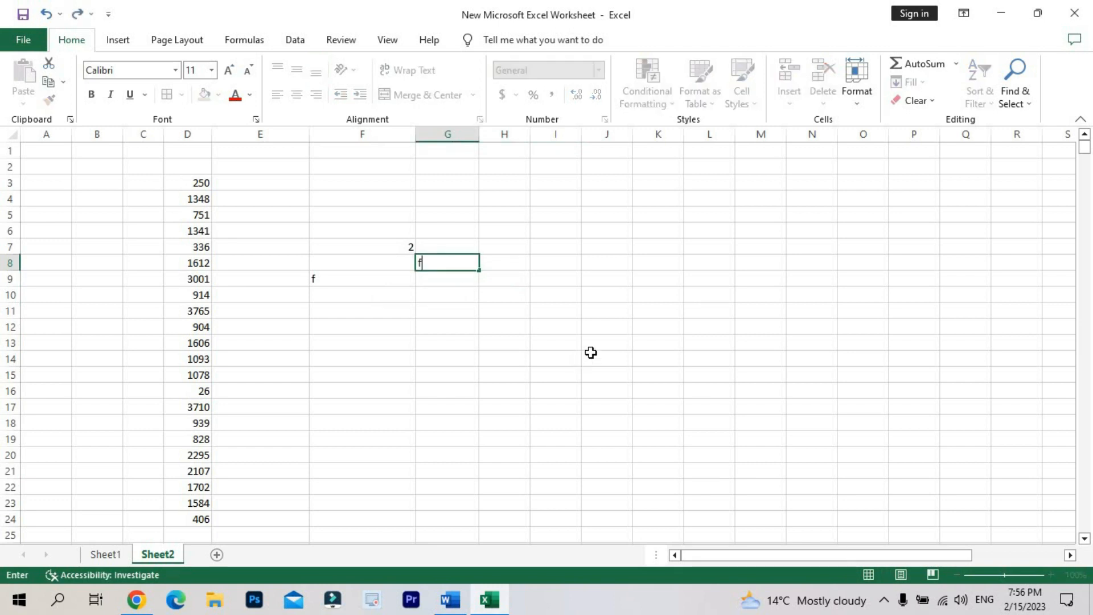
pyautogui.click(590, 355)
pyautogui.click(471, 313)
pyautogui.write('j')
pyautogui.click(524, 330)
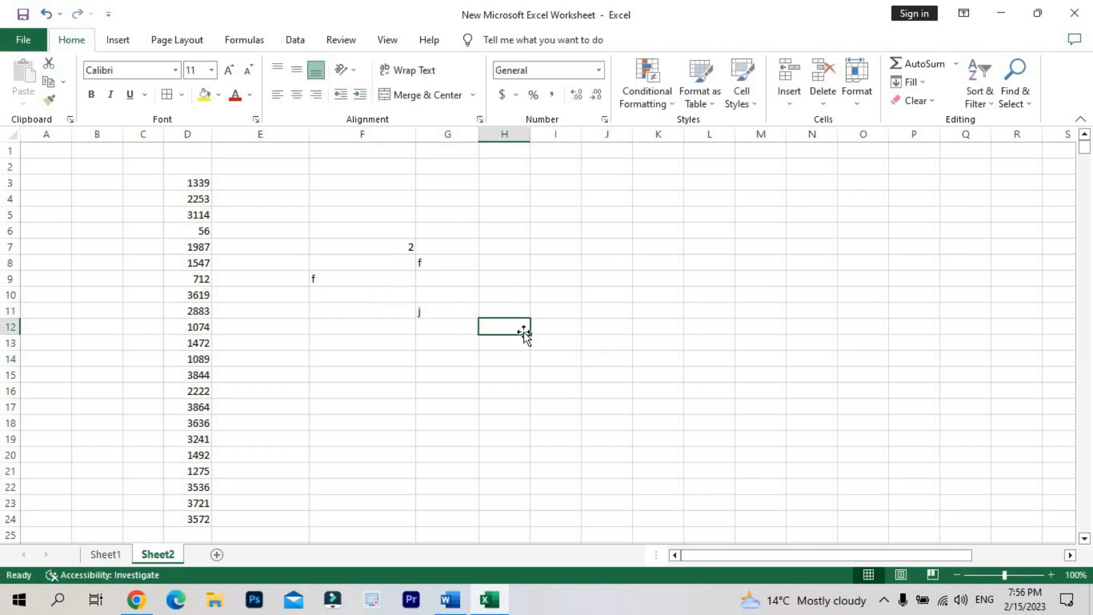
# - Clear the test entries from the range F6:G14
pyautogui.moveTo(335, 227); pyautogui.dragTo(445, 353)
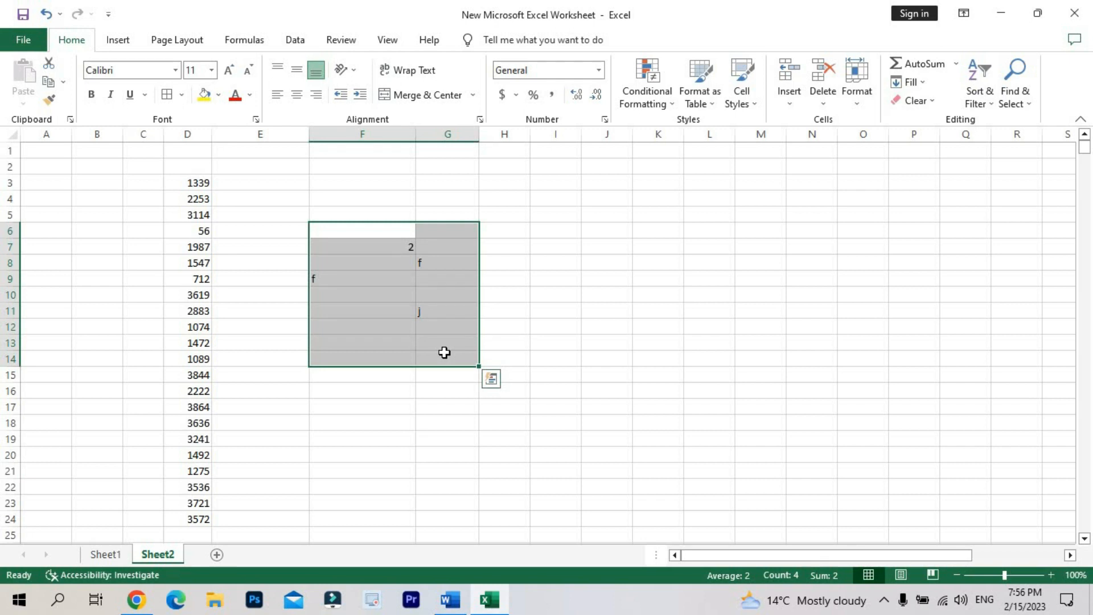
pyautogui.press('Delete')
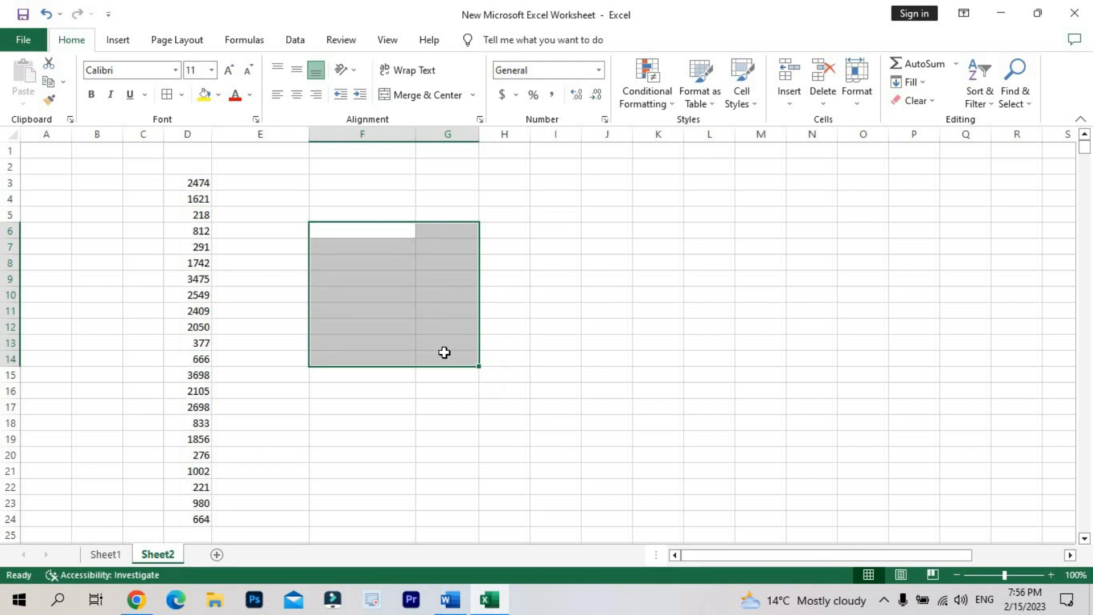
pyautogui.click(420, 420)
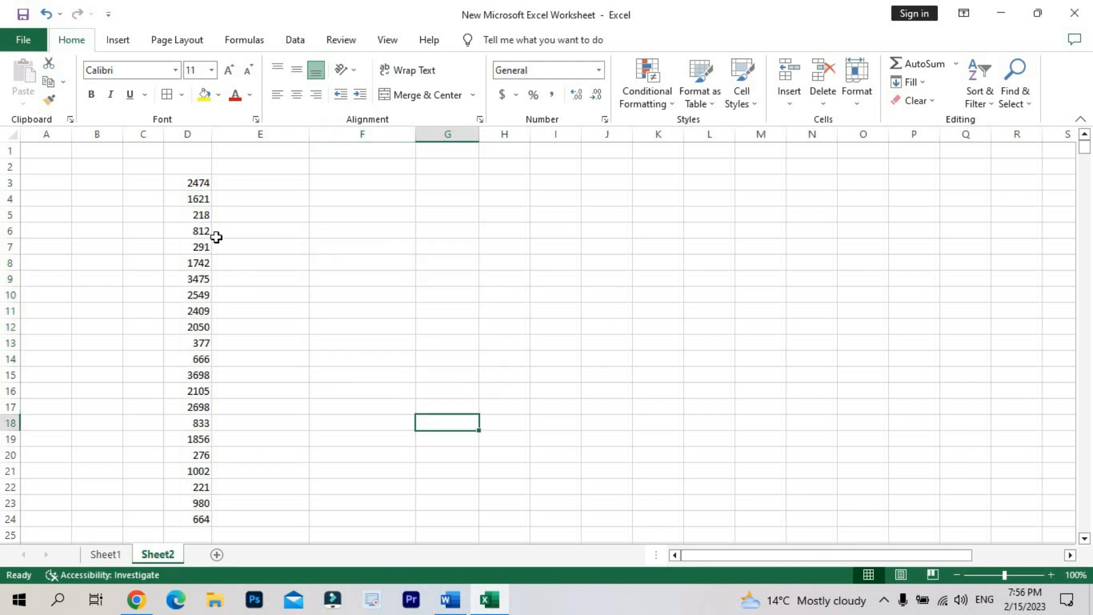